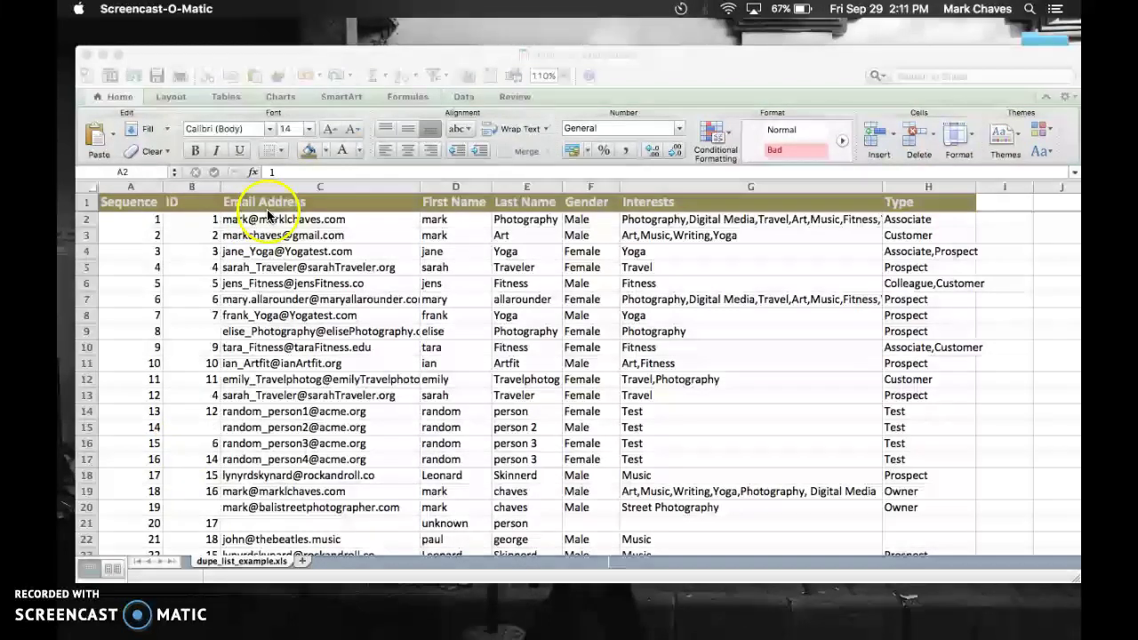
Step: Sort the whole list by the ID column on values, smallest to largest, expanding the selection to include all adjacent columns
click(708, 57)
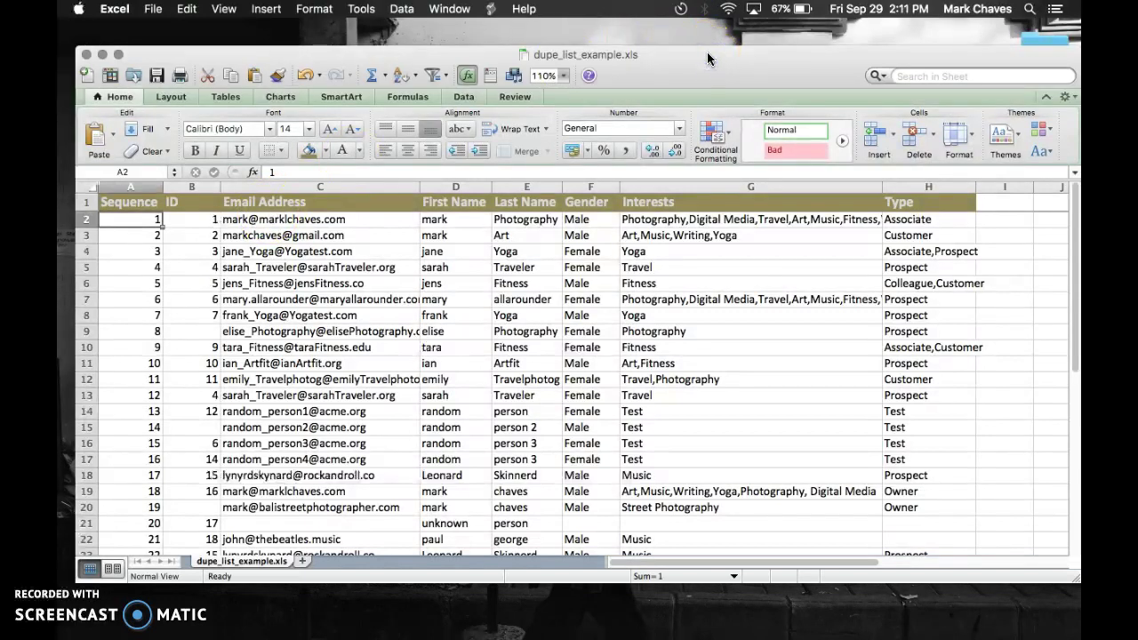
click(196, 186)
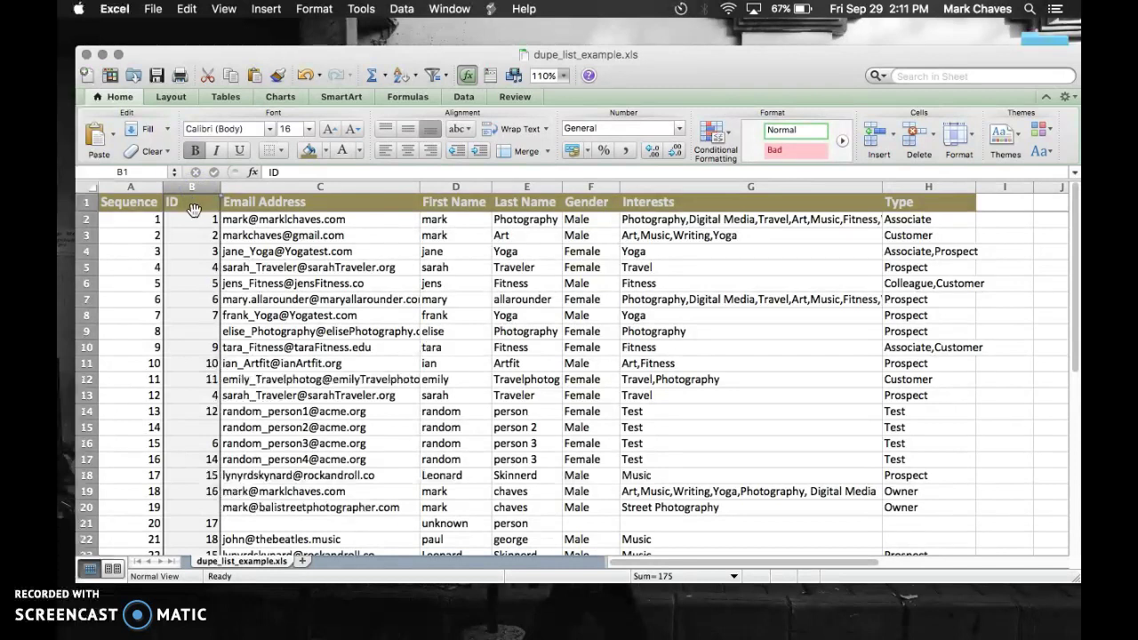
click(188, 258)
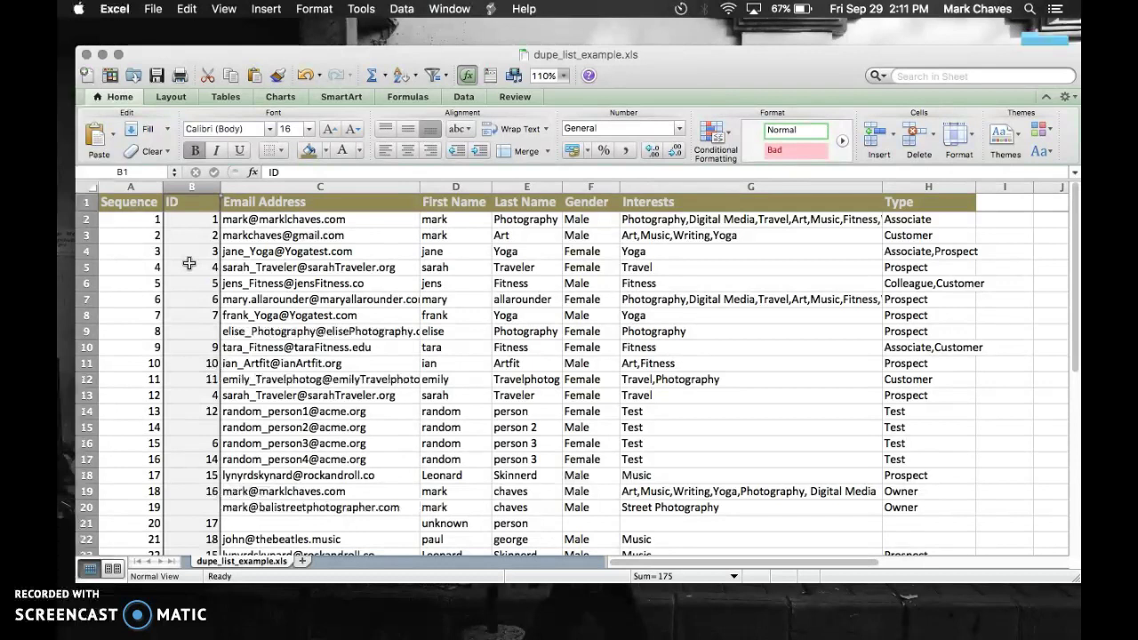
click(405, 11)
click(409, 28)
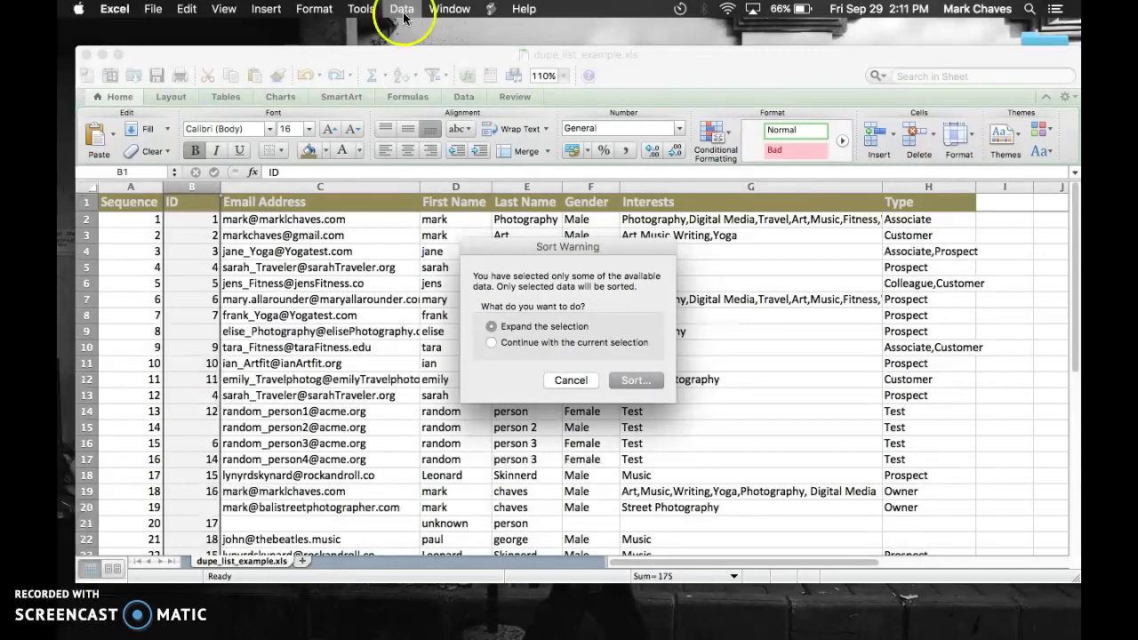
click(485, 220)
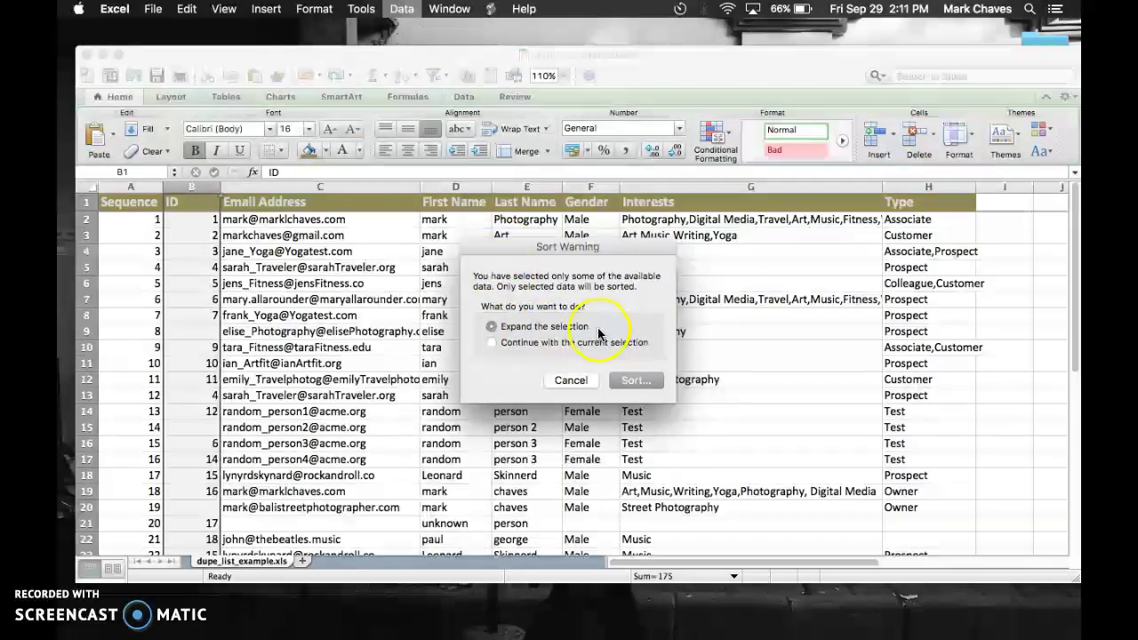
click(635, 380)
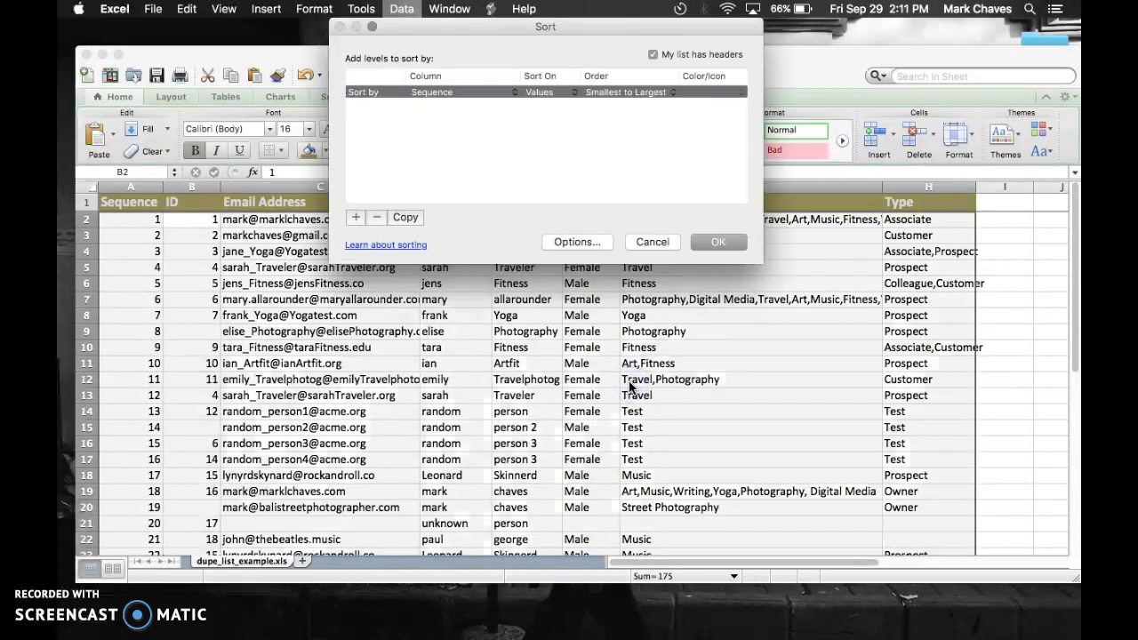
click(457, 89)
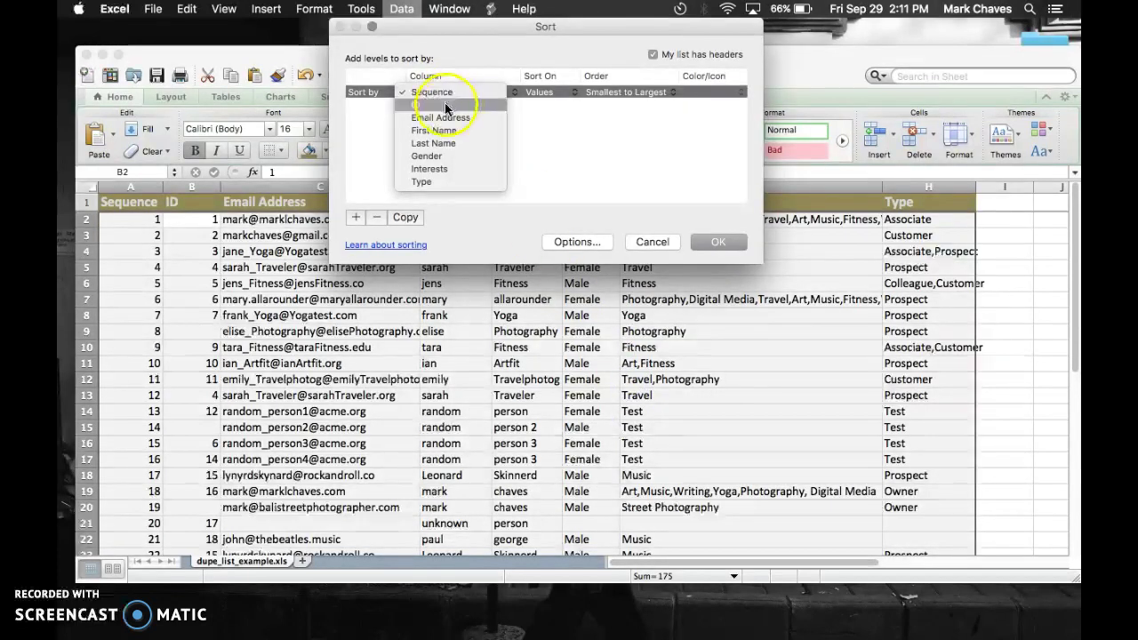
click(445, 103)
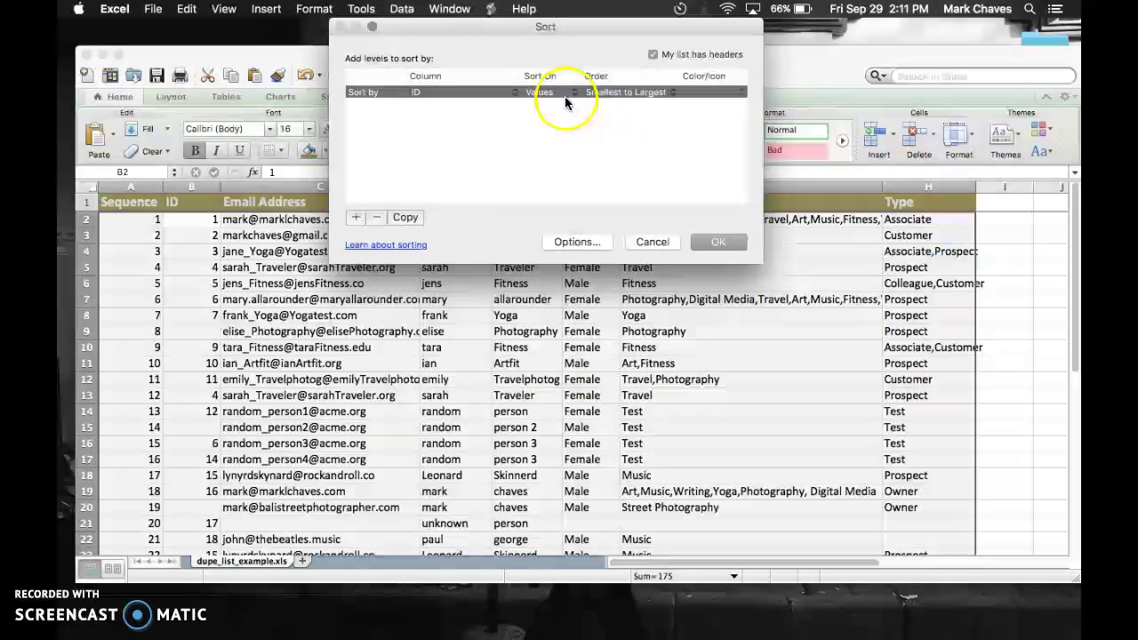
click(714, 243)
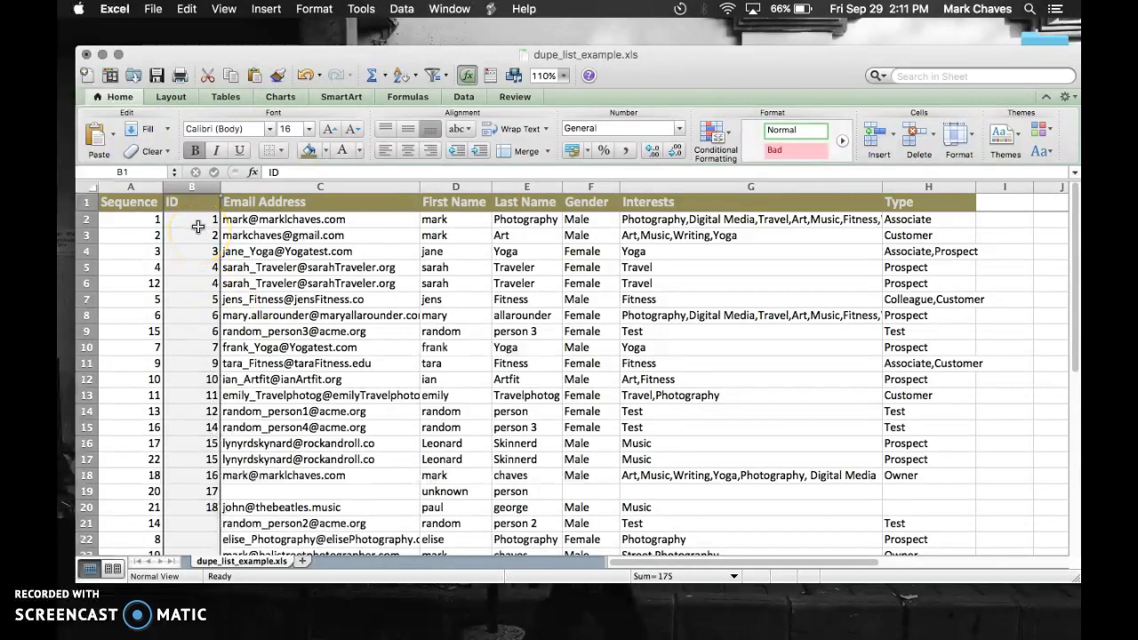
Step: Examine the sorted ID column for repeated values and compare the email addresses in the matching rows
click(198, 226)
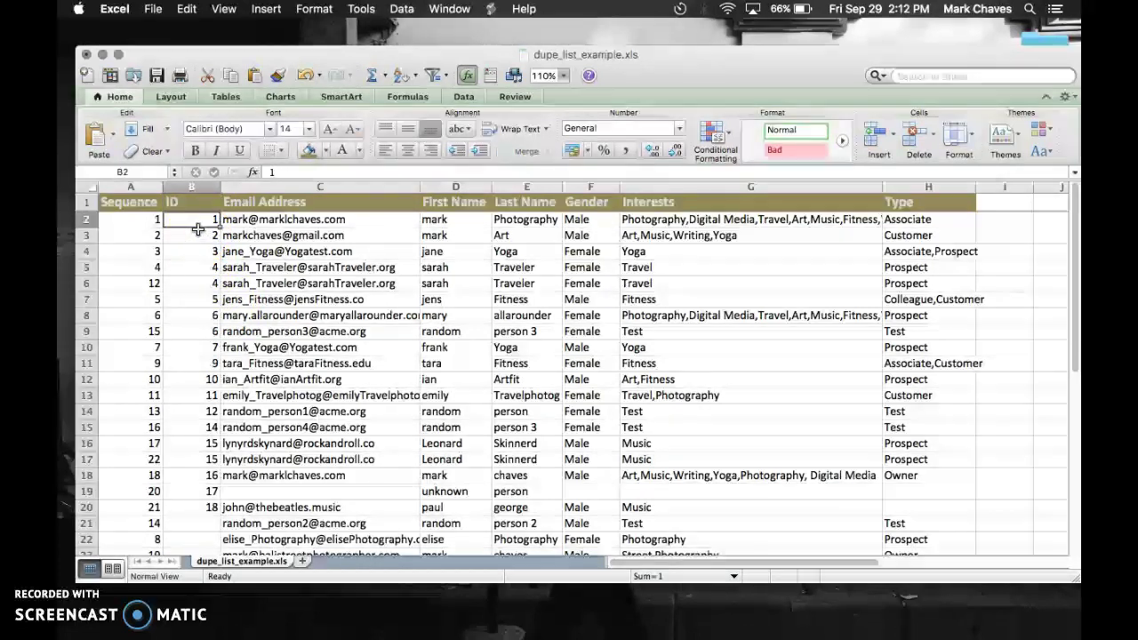
click(198, 268)
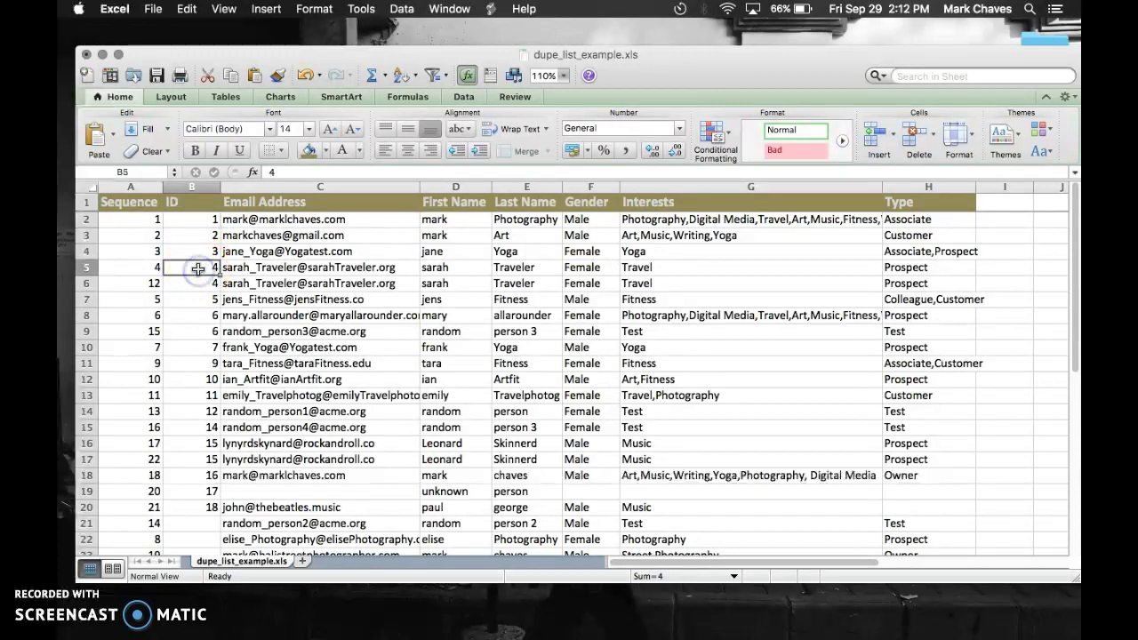
key(Down)
key(Down)
key(Down)
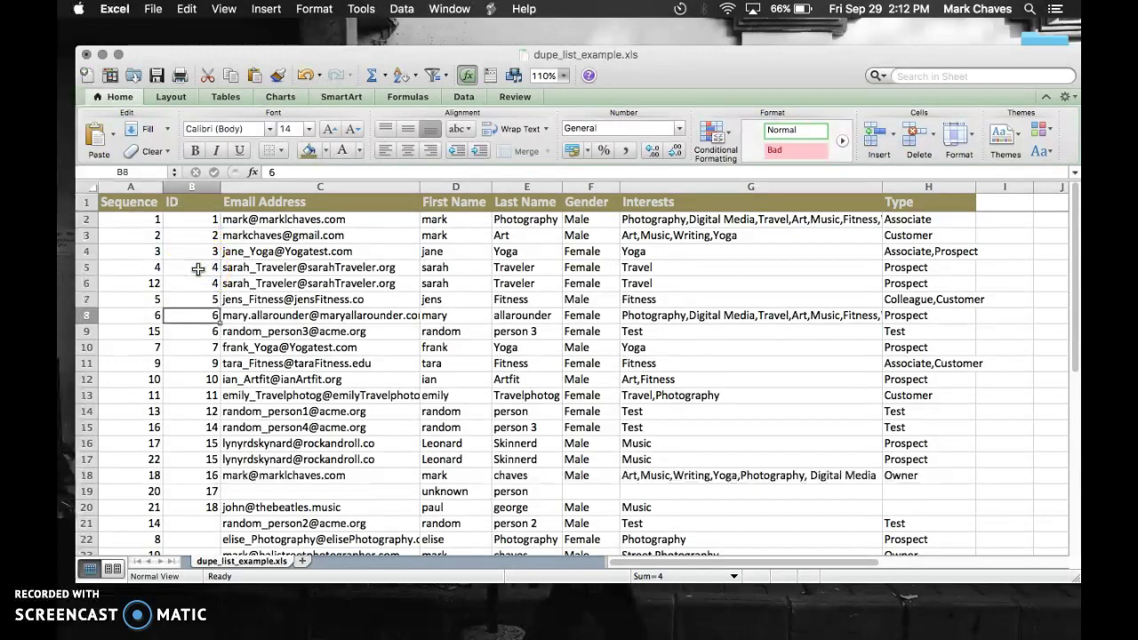
key(Down)
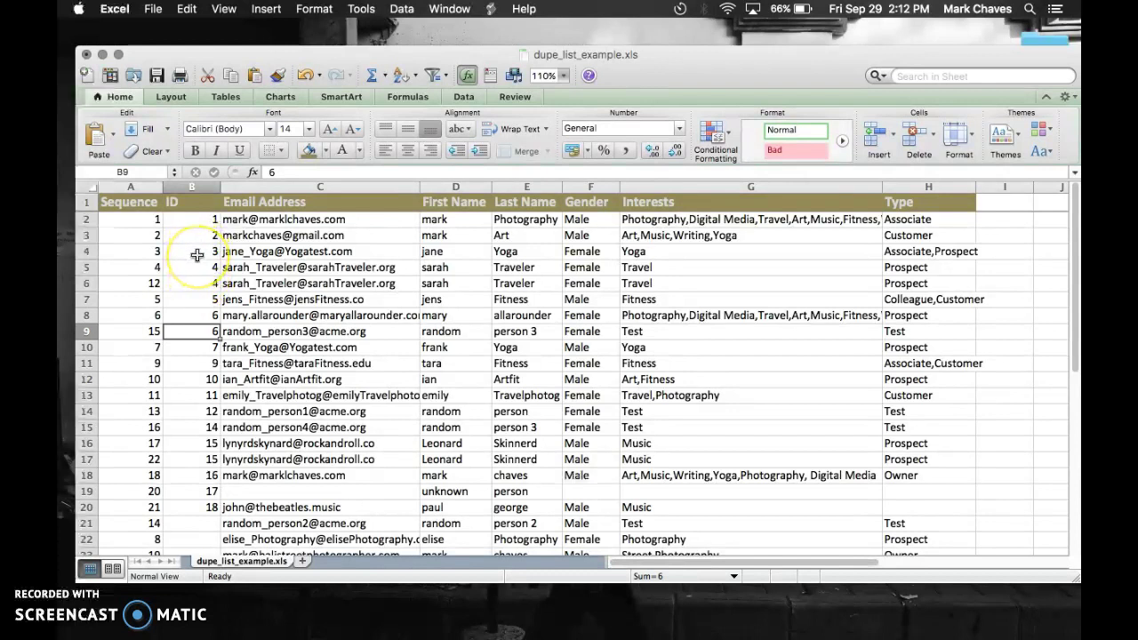
scroll(258, 266, down, 2)
scroll(266, 267, up, 2)
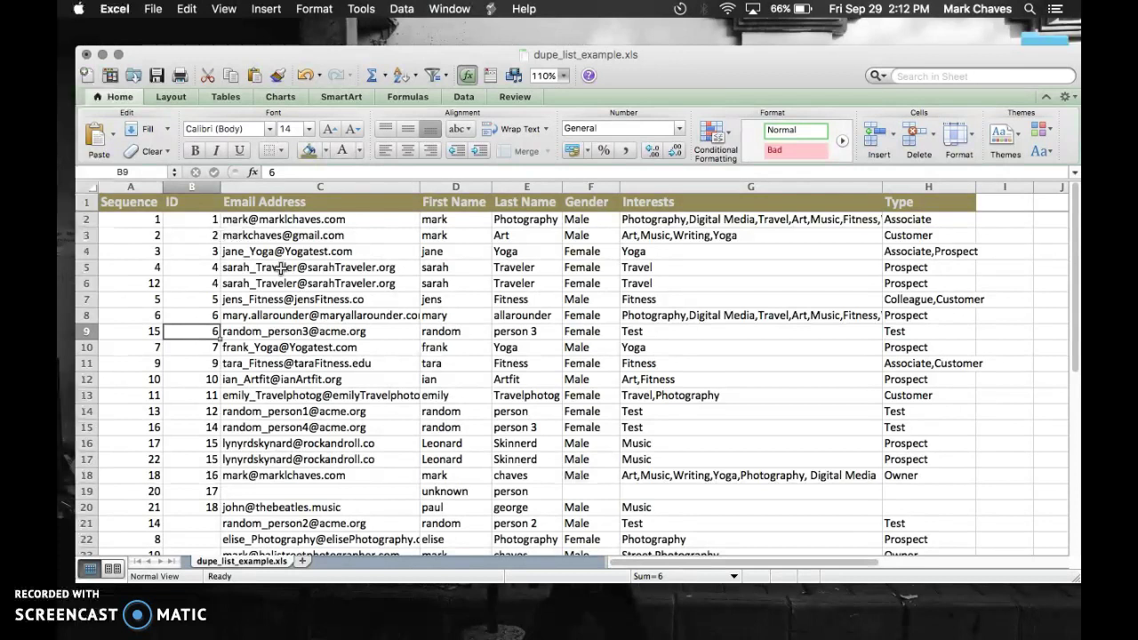
scroll(281, 267, down, 1)
scroll(281, 268, up, 1)
scroll(281, 268, down, 4)
scroll(281, 268, up, 4)
scroll(281, 268, down, 2)
scroll(281, 268, up, 2)
scroll(281, 268, down, 1)
scroll(281, 268, up, 1)
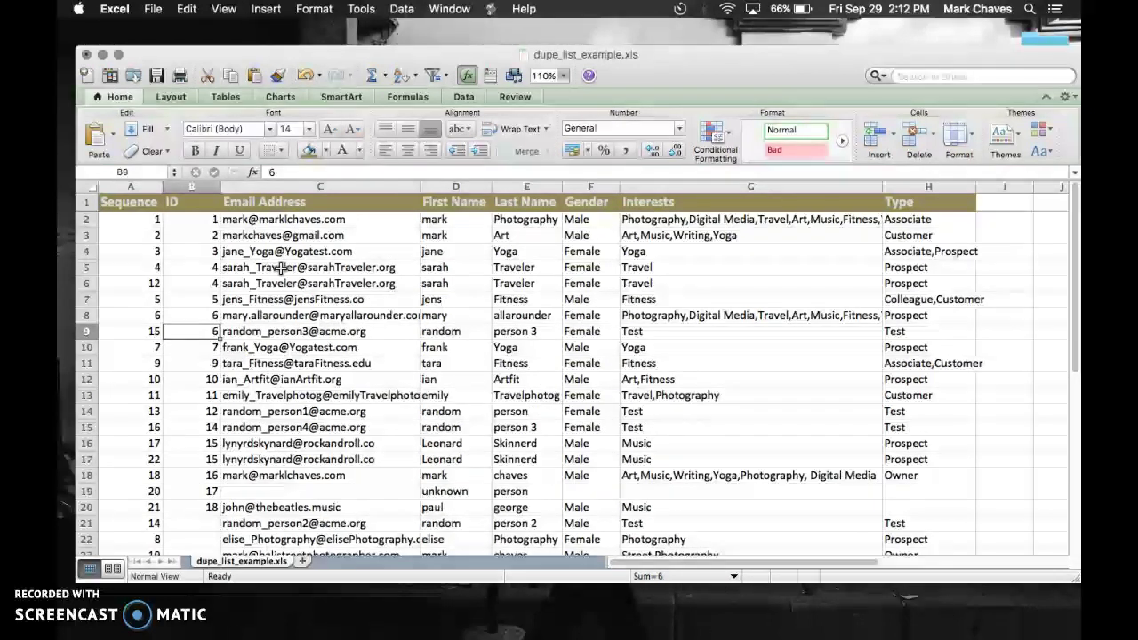
Step: Highlight duplicate values in the ID cells B2 through B23 with light red fill and dark red text using conditional formatting
click(196, 219)
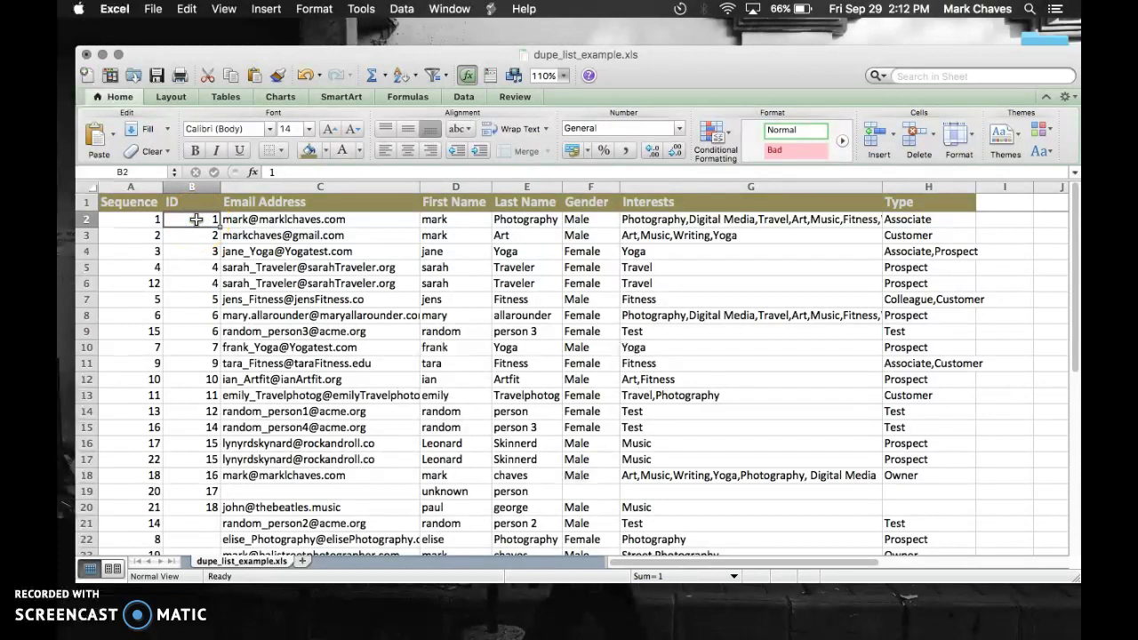
scroll(197, 218, down, 2)
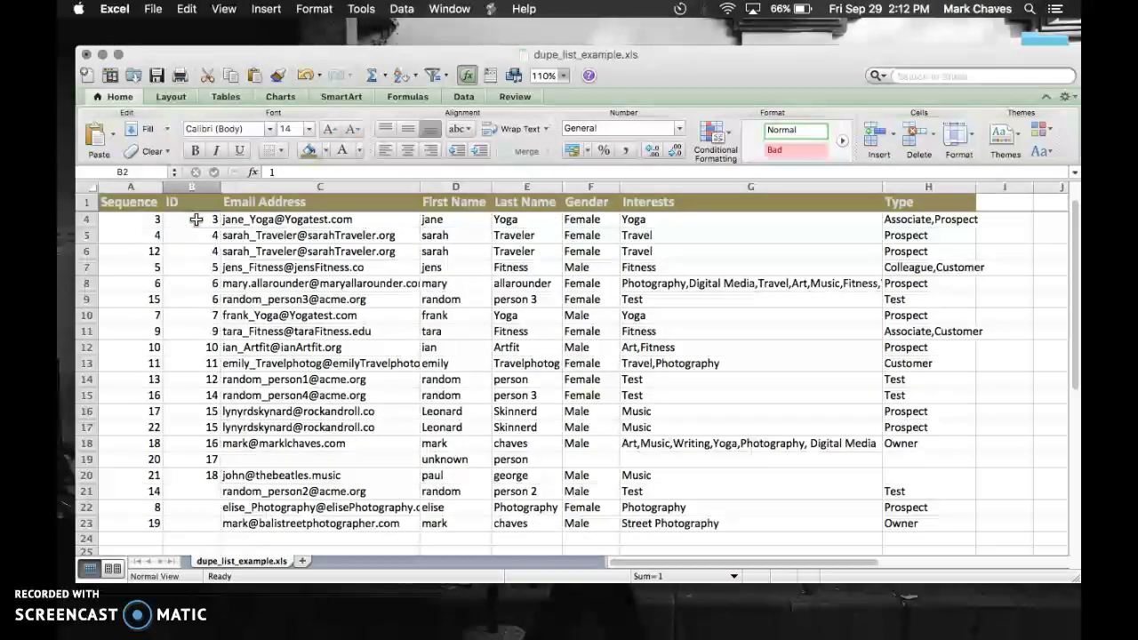
scroll(197, 219, up, 2)
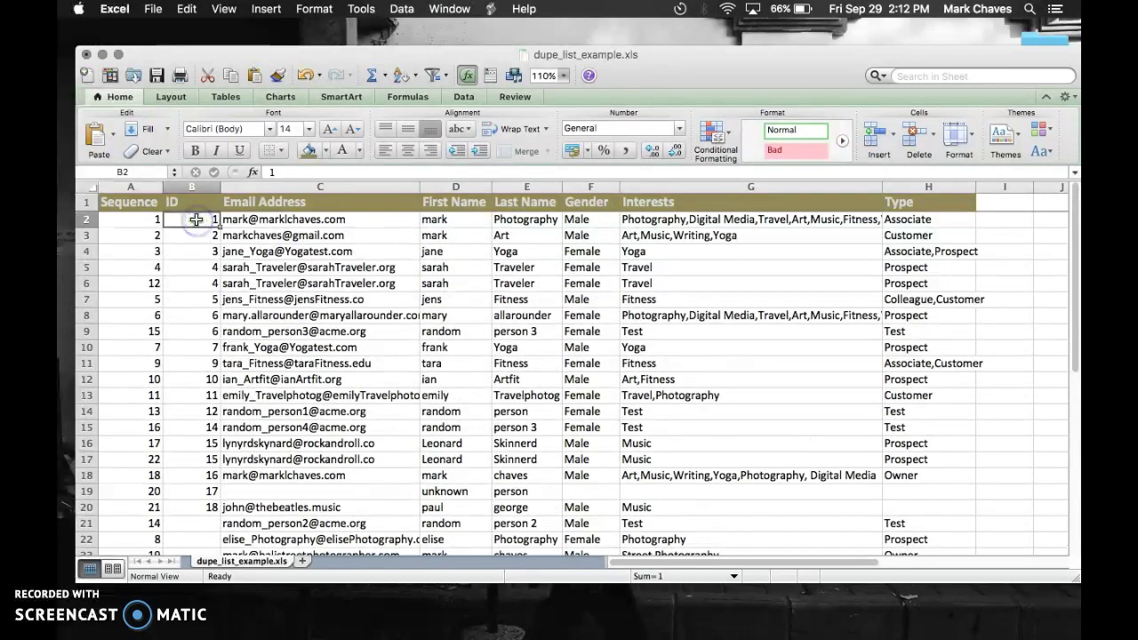
scroll(196, 219, down, 2)
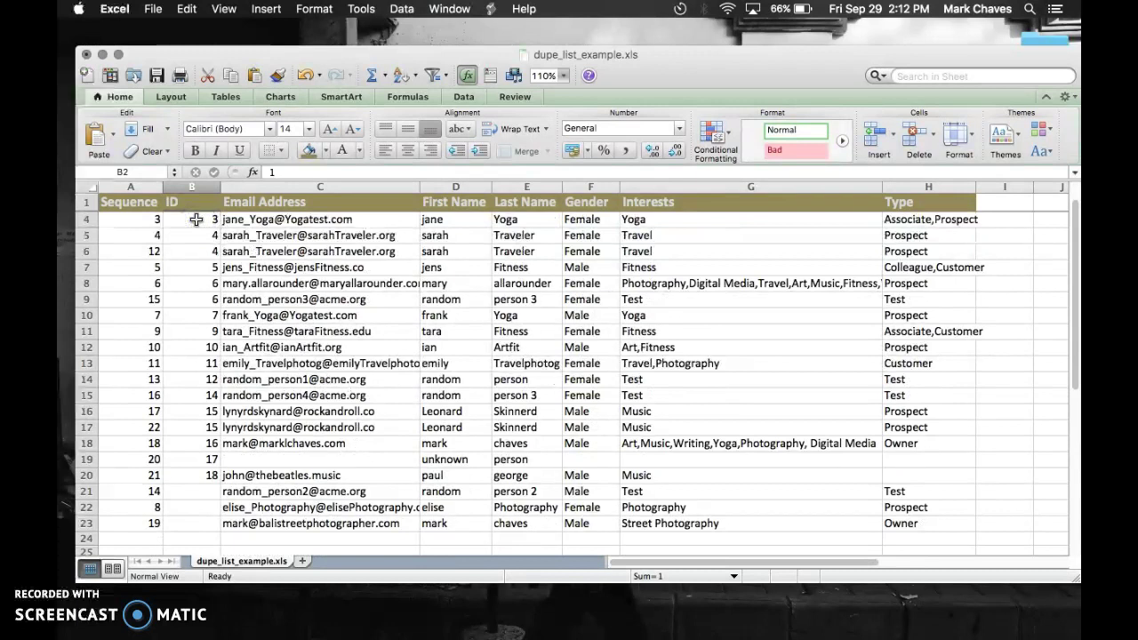
shift+click(199, 524)
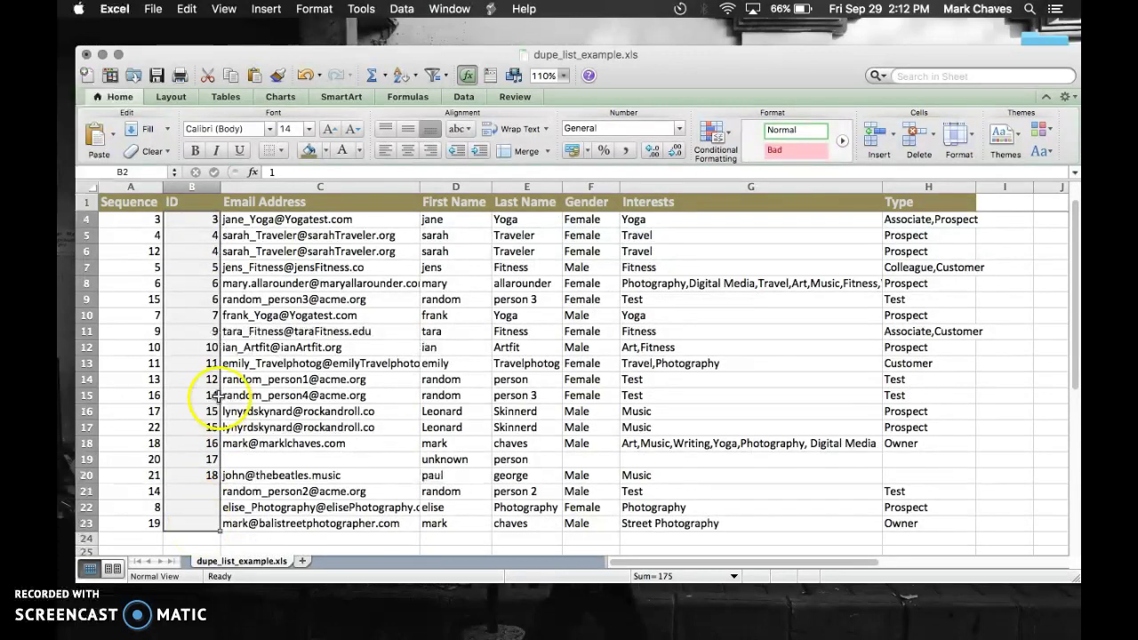
click(710, 145)
click(709, 142)
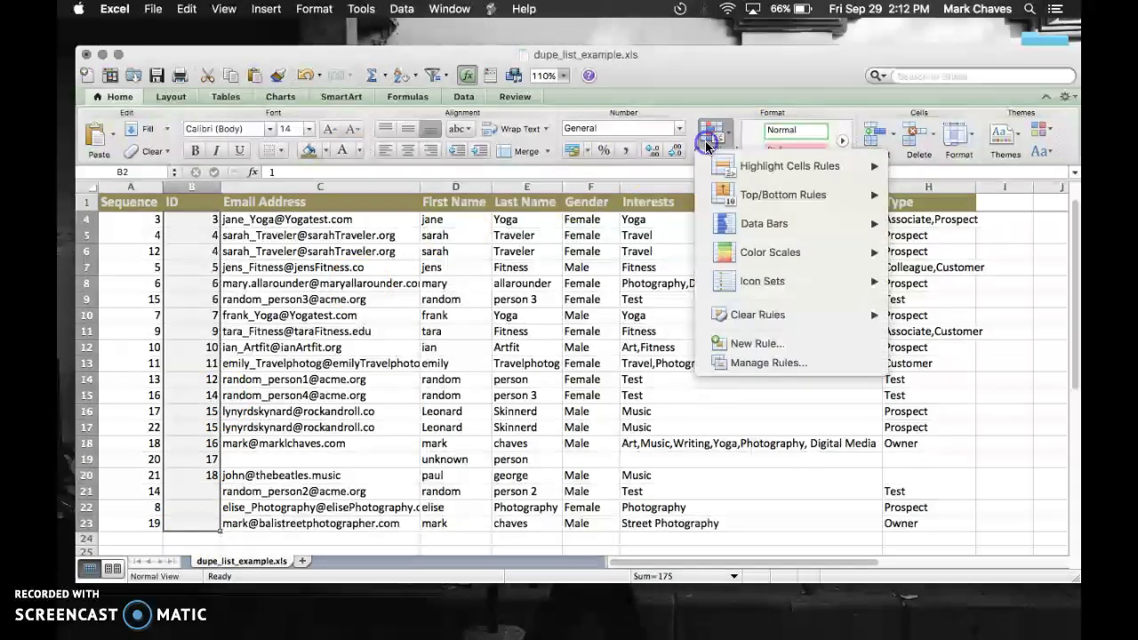
mouse_move(725, 168)
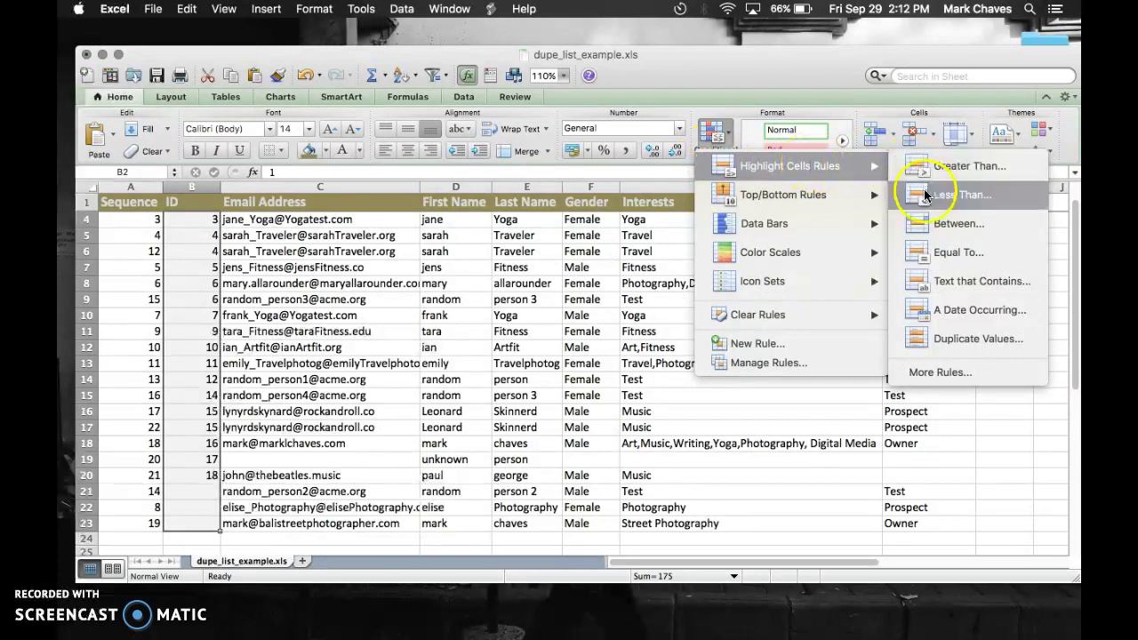
click(934, 340)
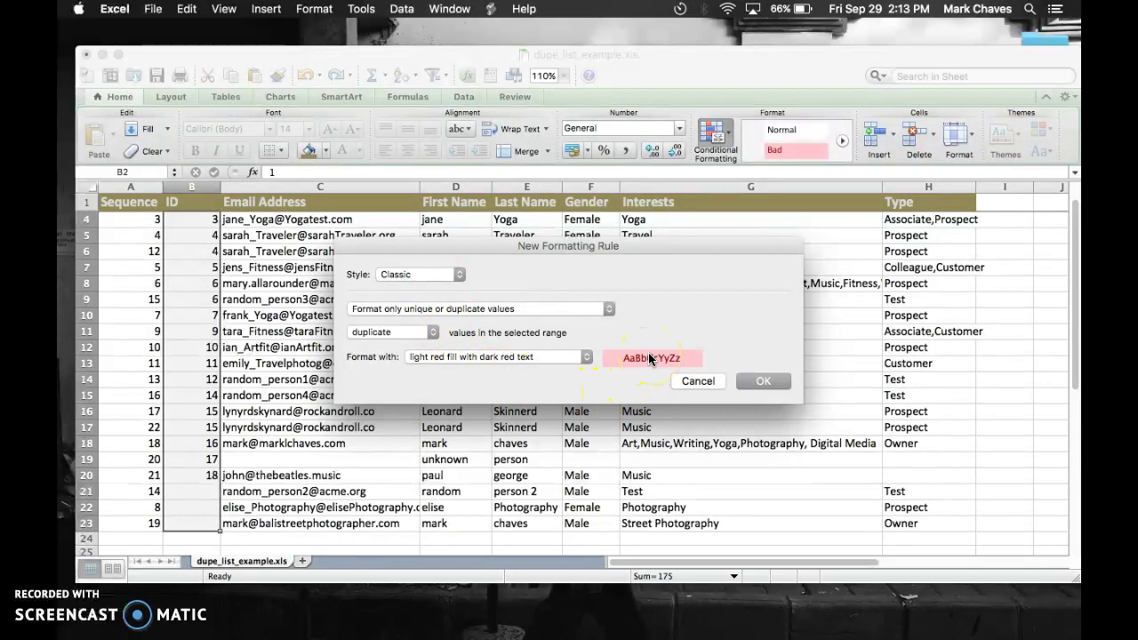
click(754, 382)
scroll(263, 331, up, 2)
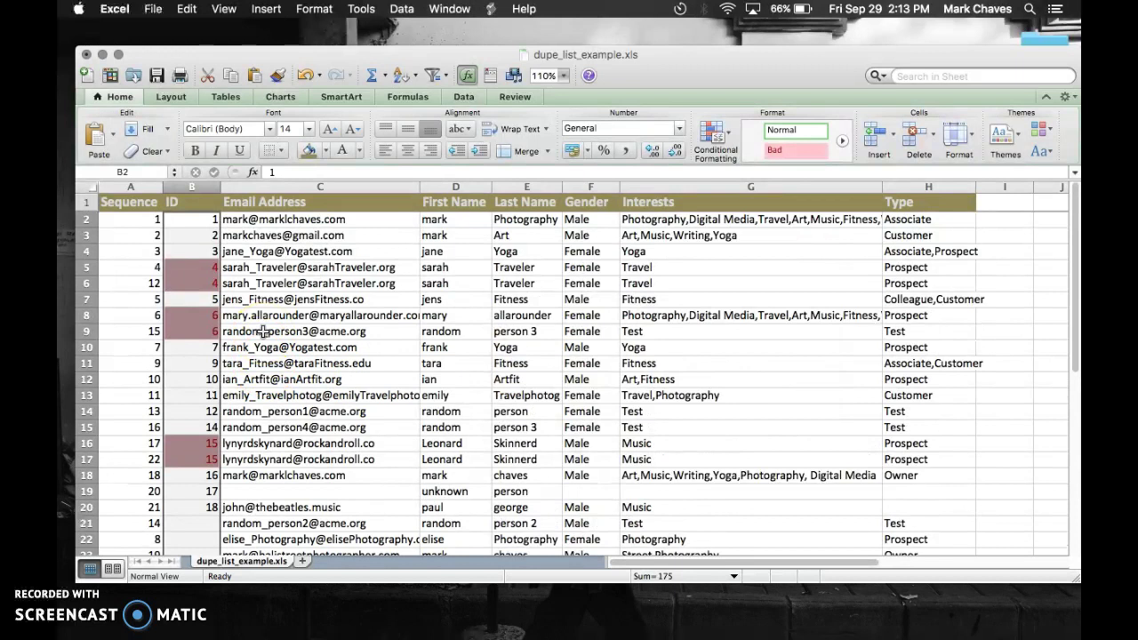
click(179, 277)
click(100, 565)
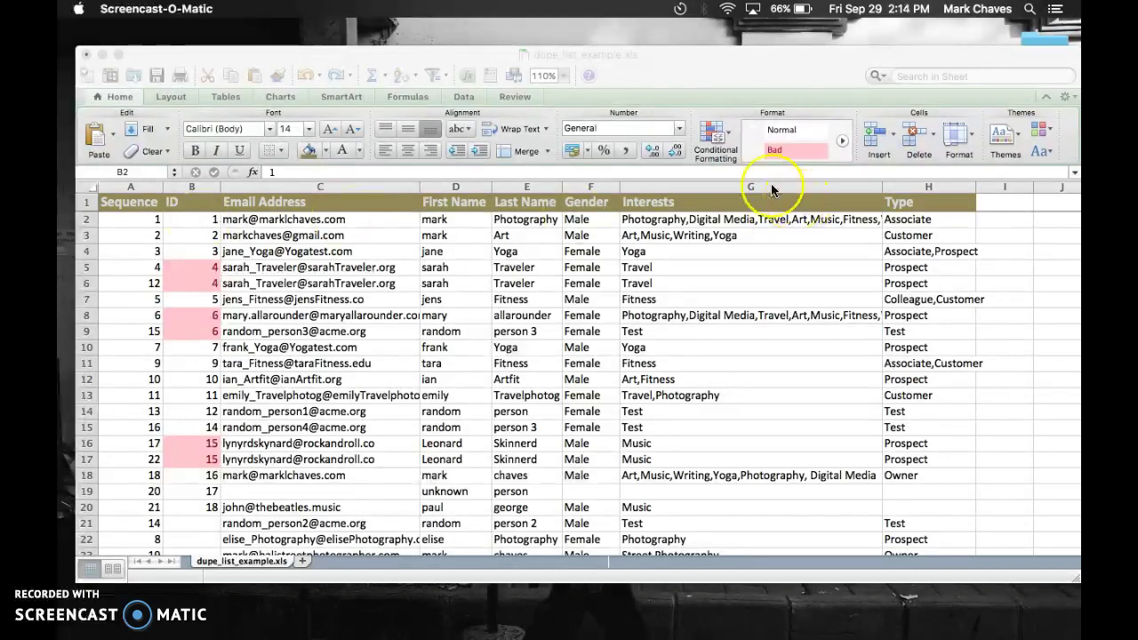
Step: Clear the conditional formatting rules from the entire sheet
click(718, 131)
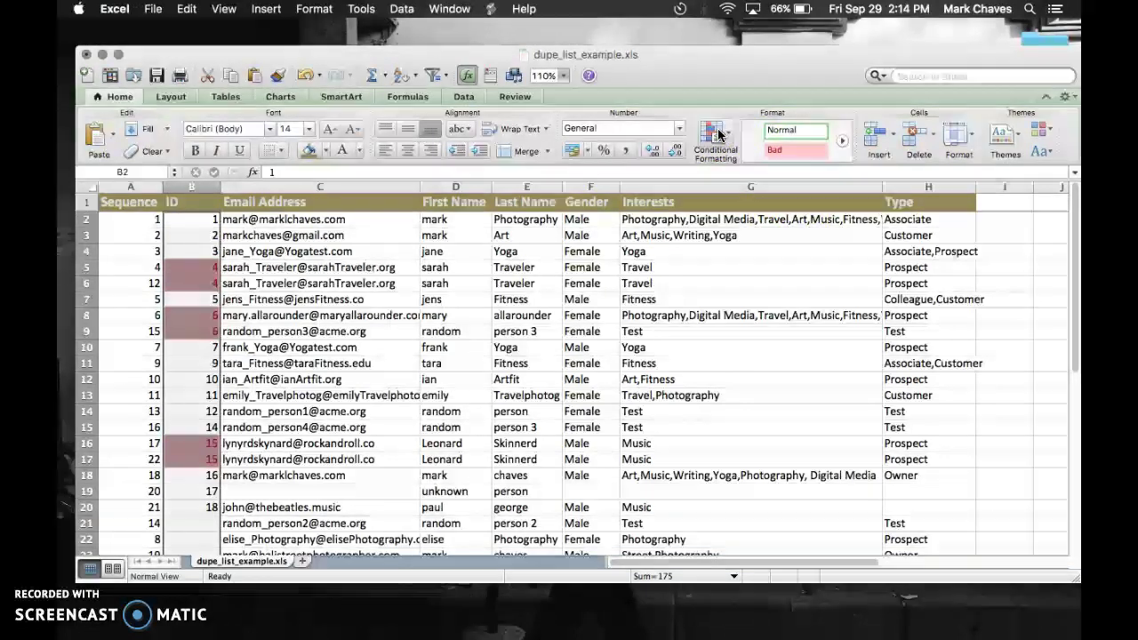
click(720, 133)
mouse_move(739, 308)
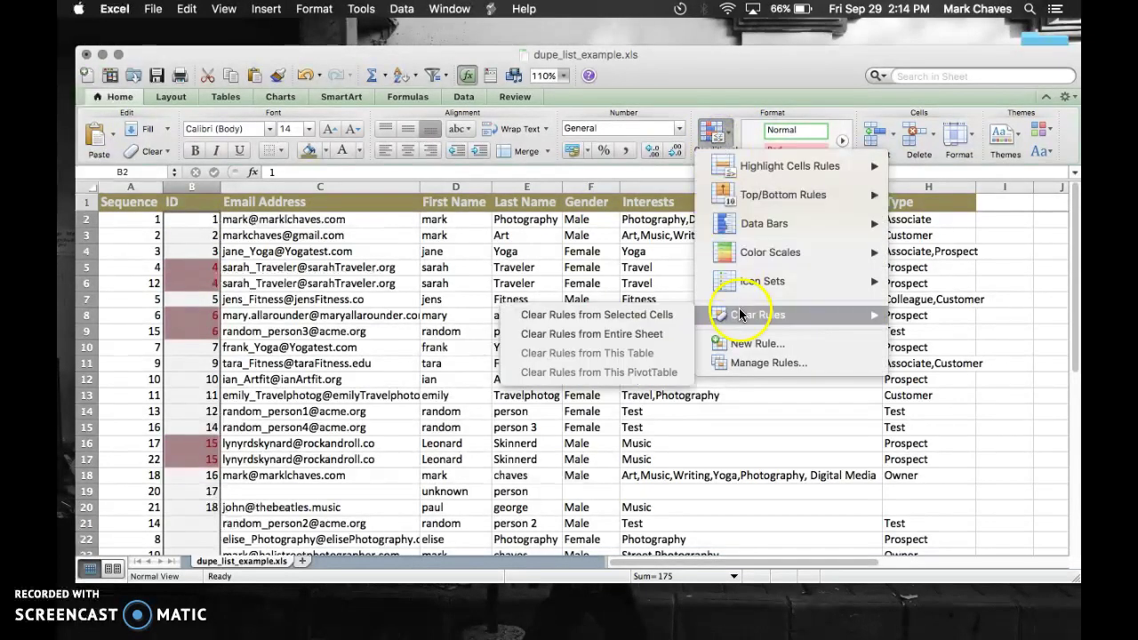
click(643, 334)
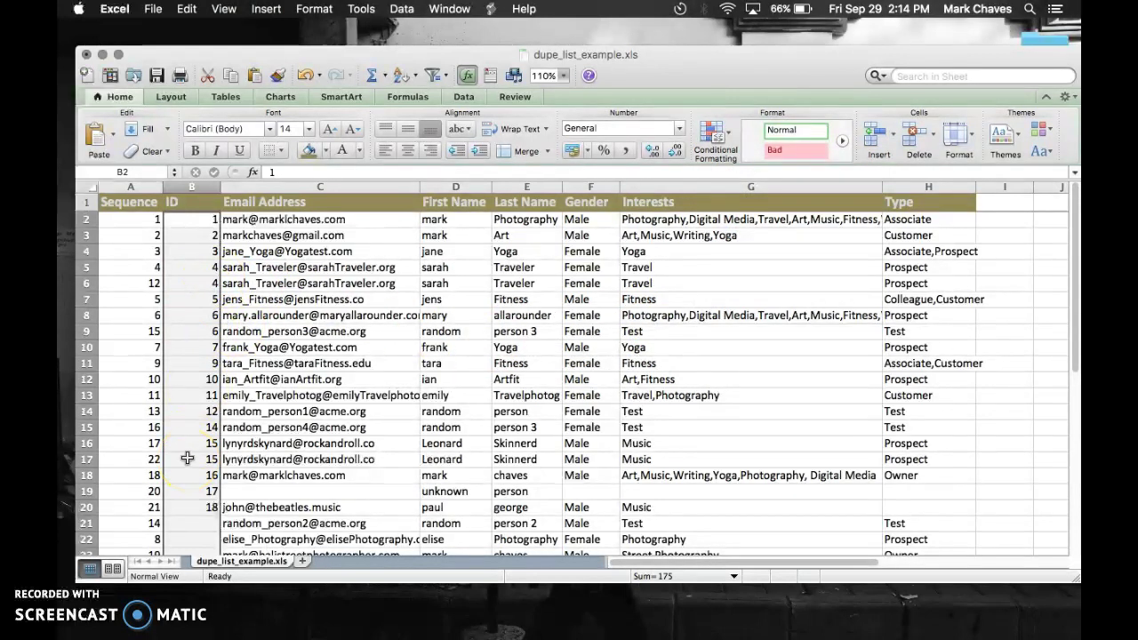
Step: Sort the expanded list by the Sequence column, smallest to largest, and check the row order starting from cell A2
click(397, 11)
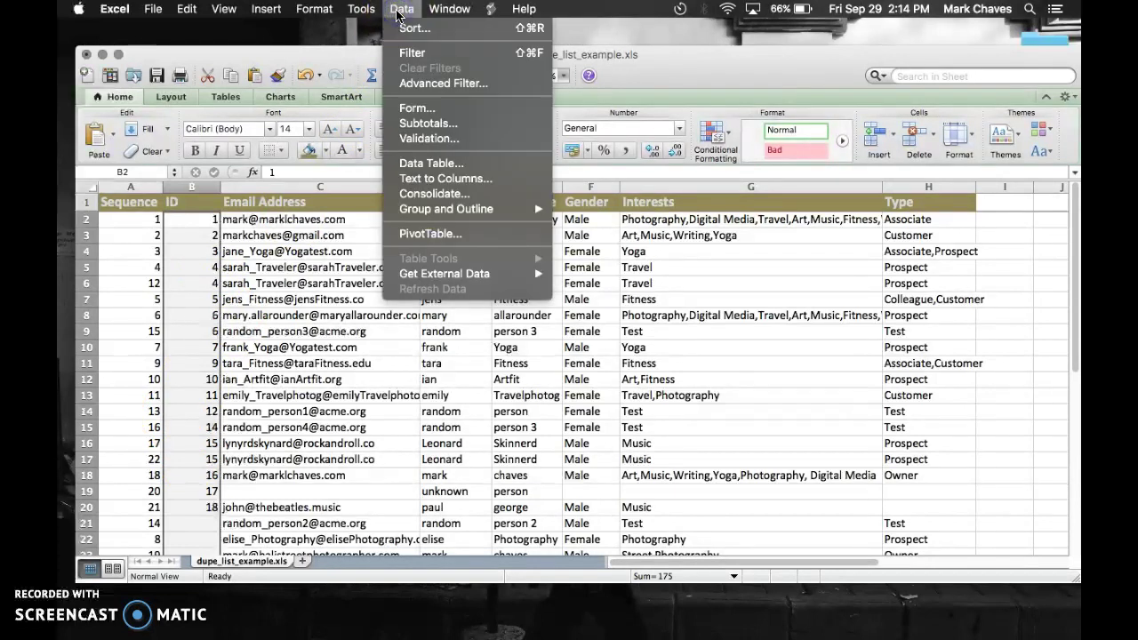
click(402, 31)
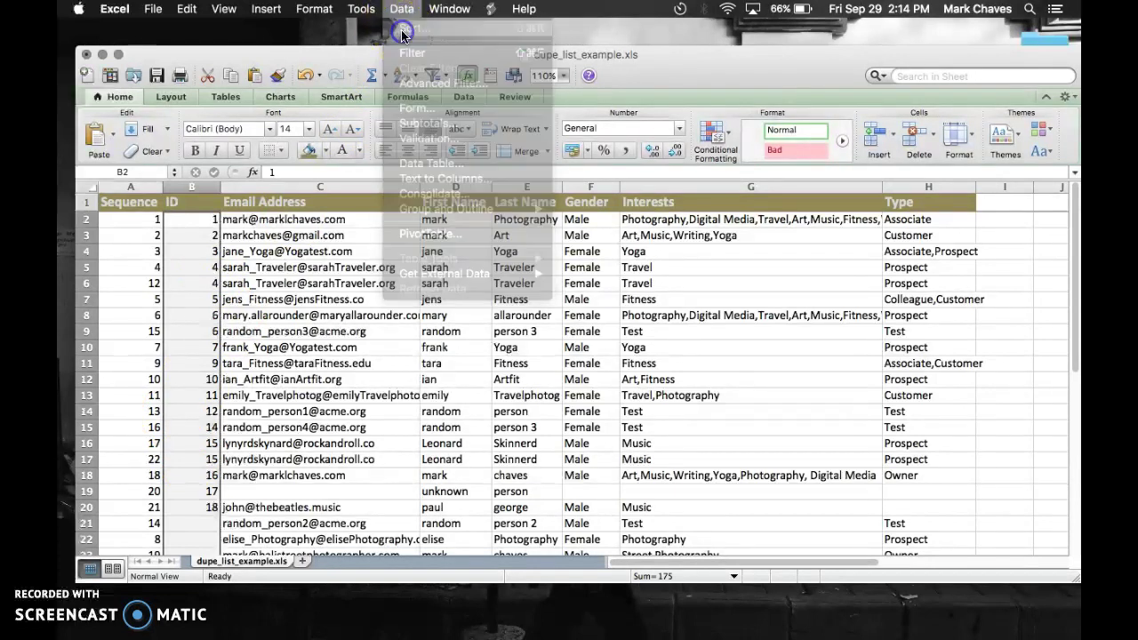
click(502, 328)
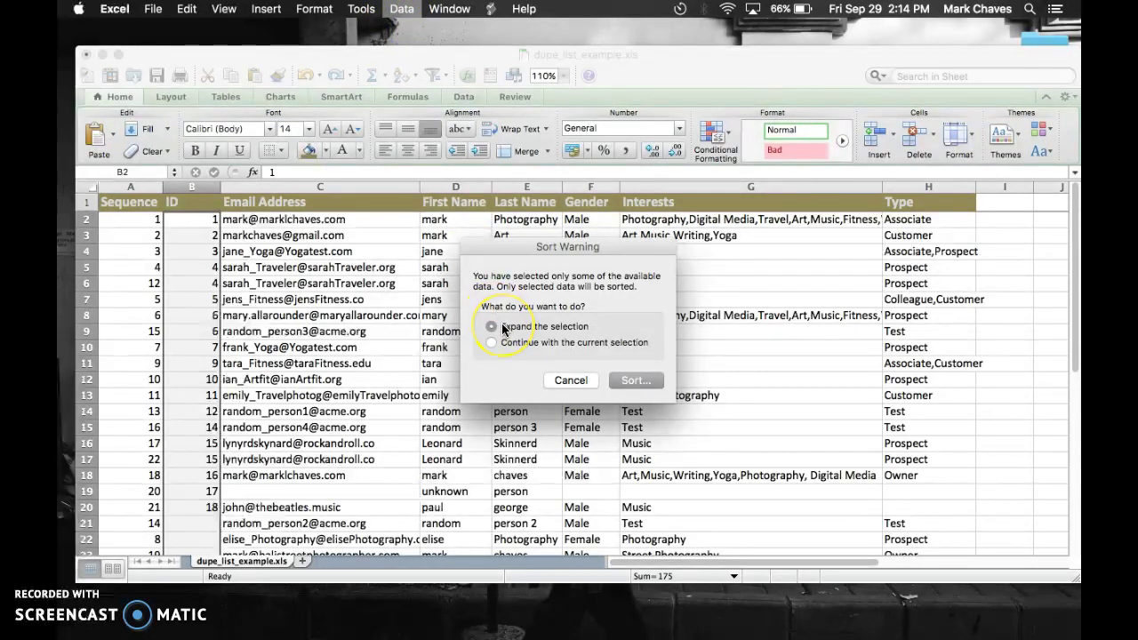
click(630, 381)
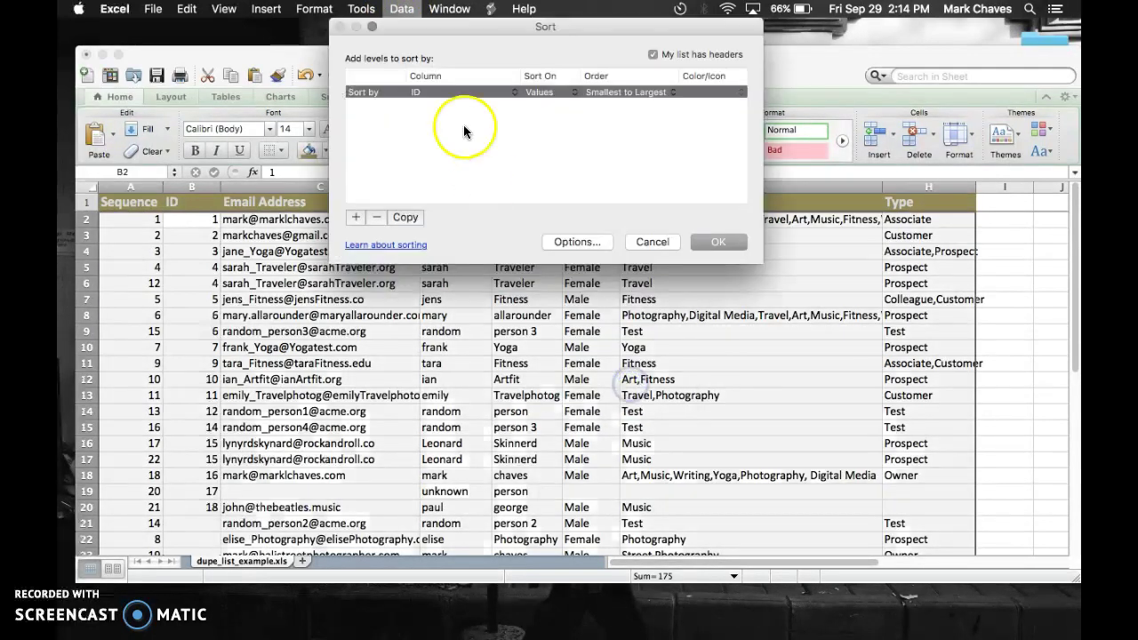
click(429, 92)
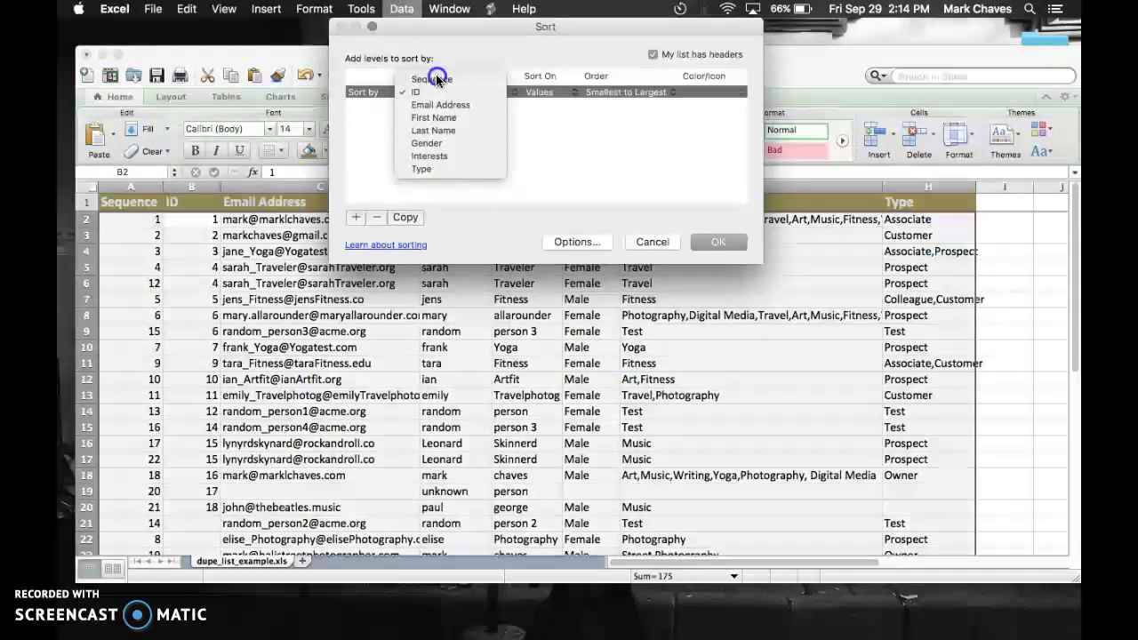
click(437, 79)
click(716, 243)
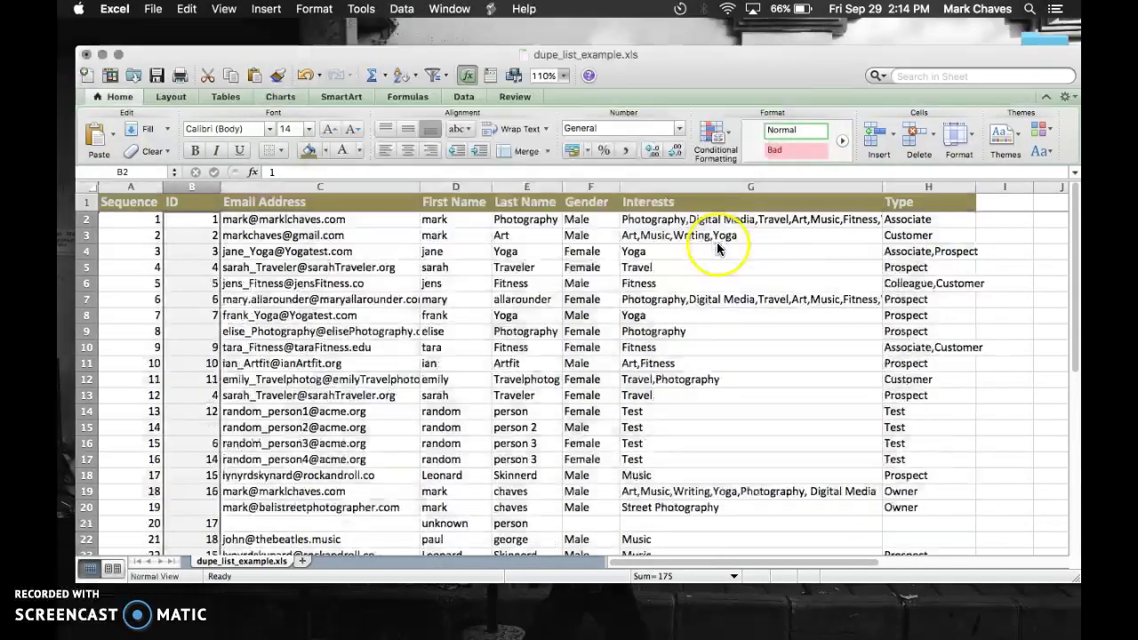
click(124, 218)
scroll(126, 221, down, 3)
scroll(126, 221, up, 3)
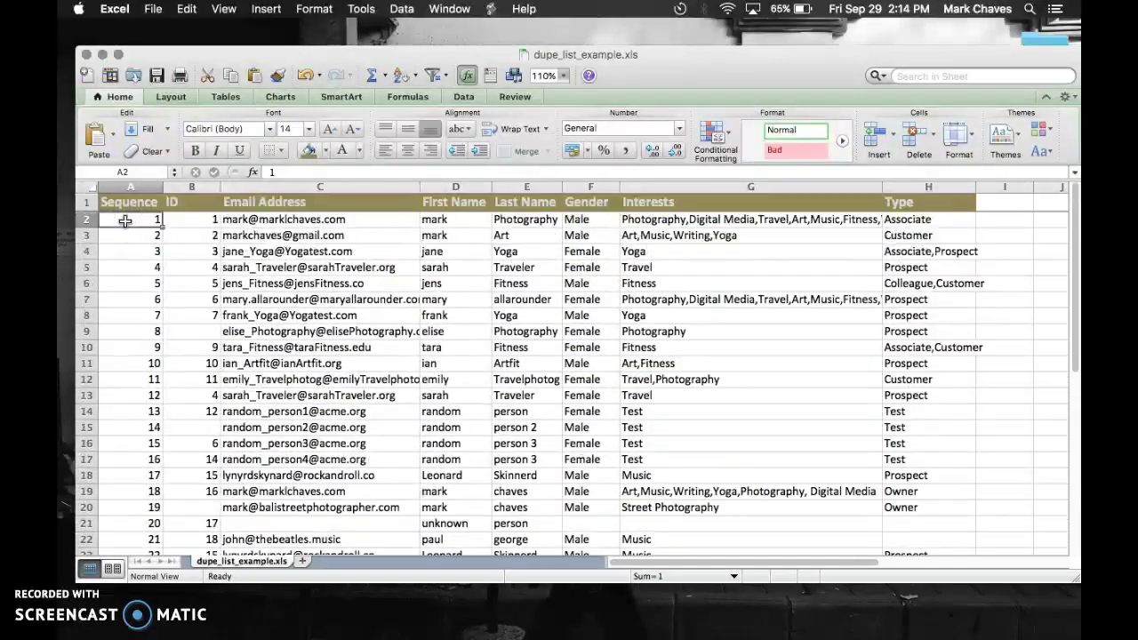
Step: Highlight blank ID cells in B2 through B23 with light red fill and dark red text using conditional formatting
click(195, 219)
scroll(195, 219, down, 1)
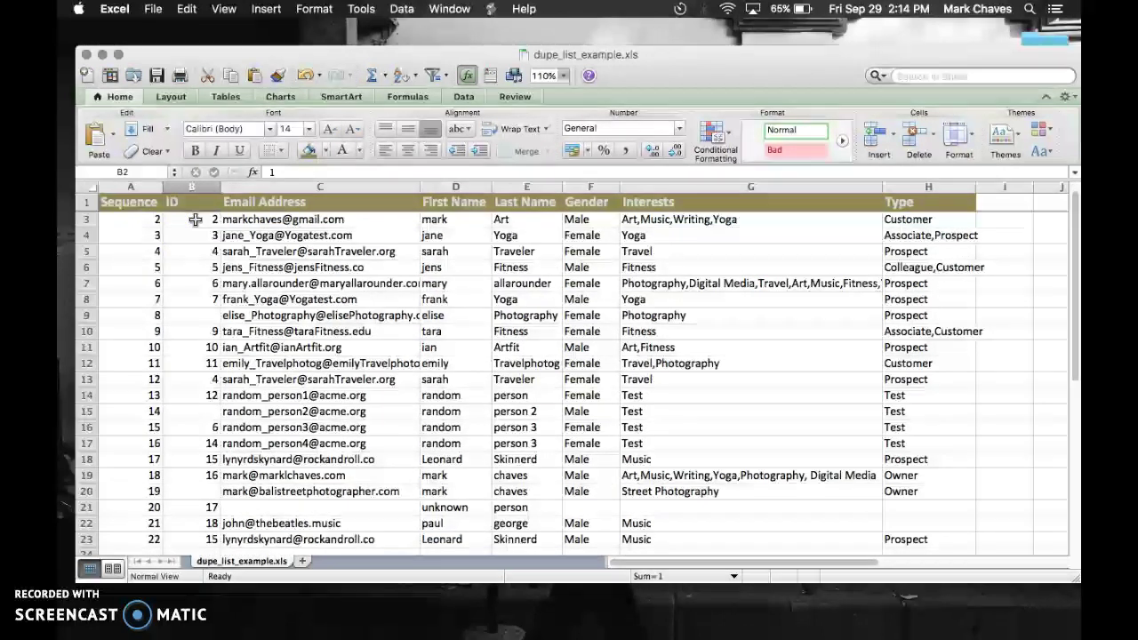
scroll(195, 218, up, 1)
scroll(194, 219, down, 5)
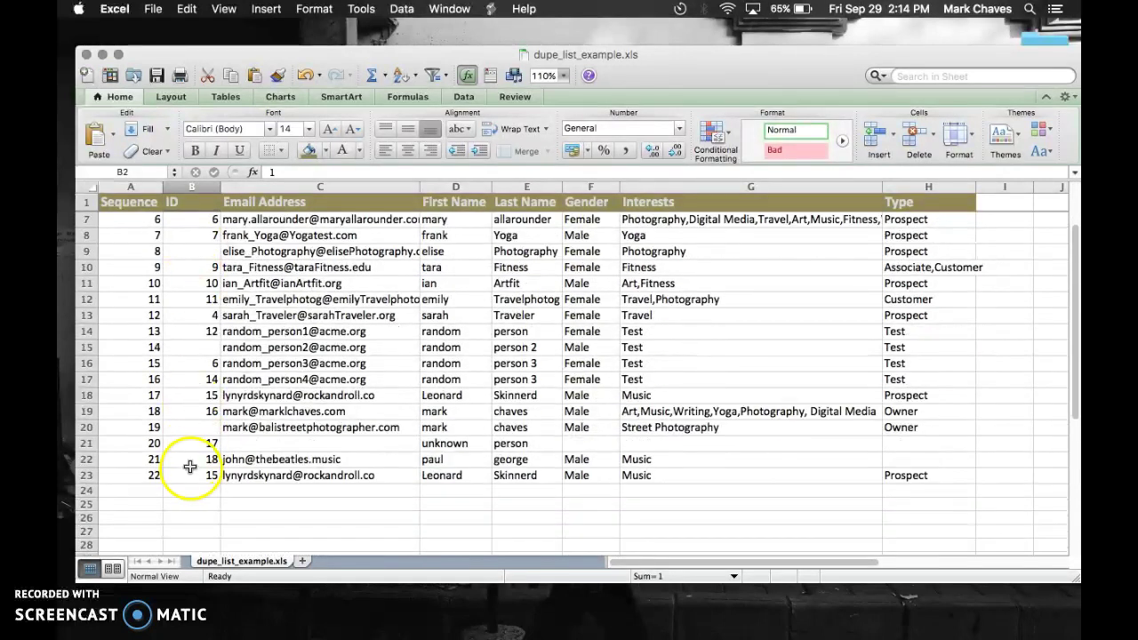
shift+click(187, 476)
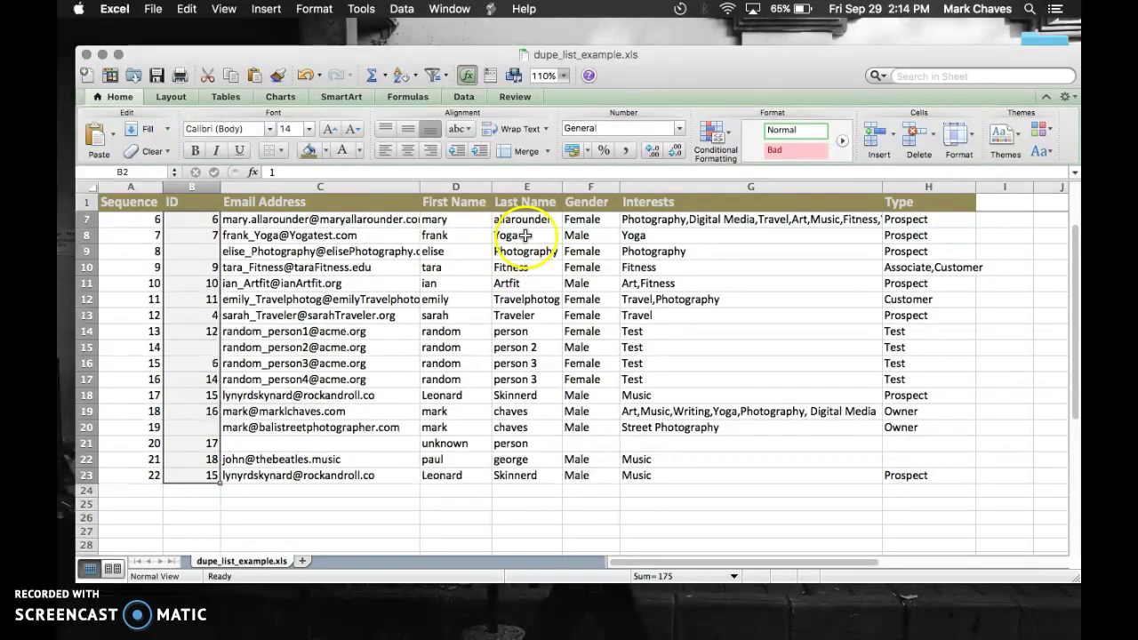
click(713, 133)
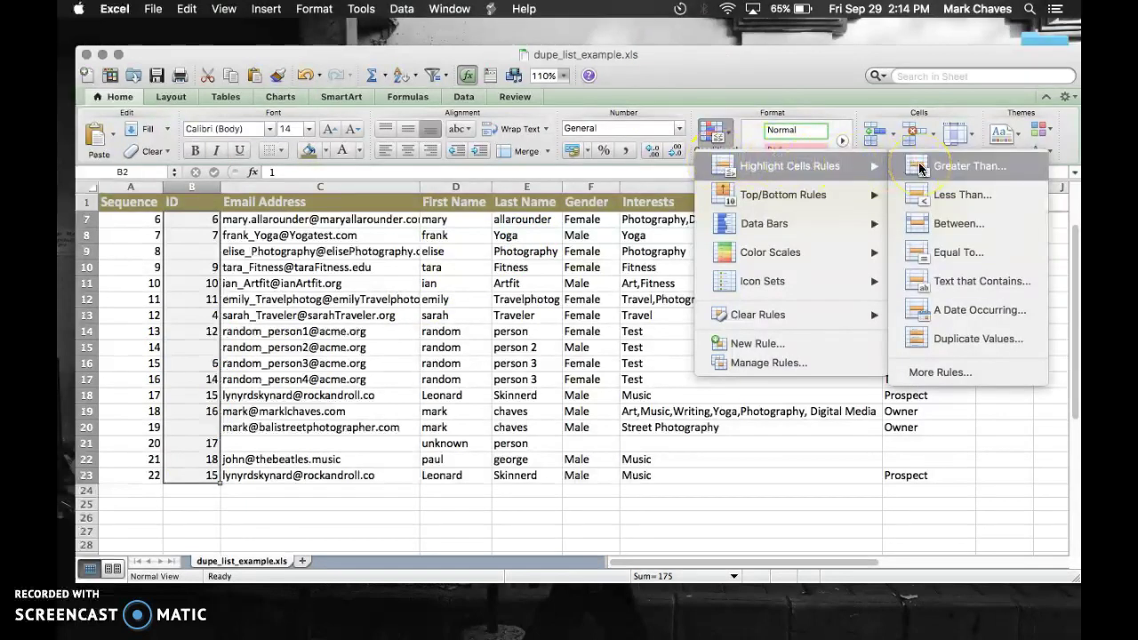
click(938, 252)
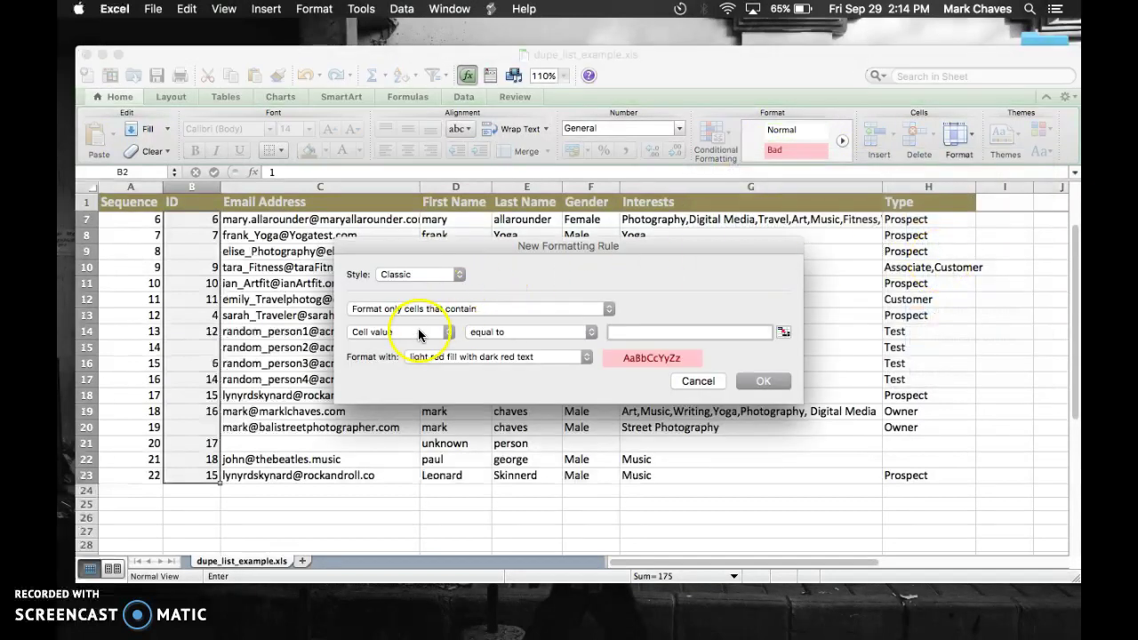
click(410, 336)
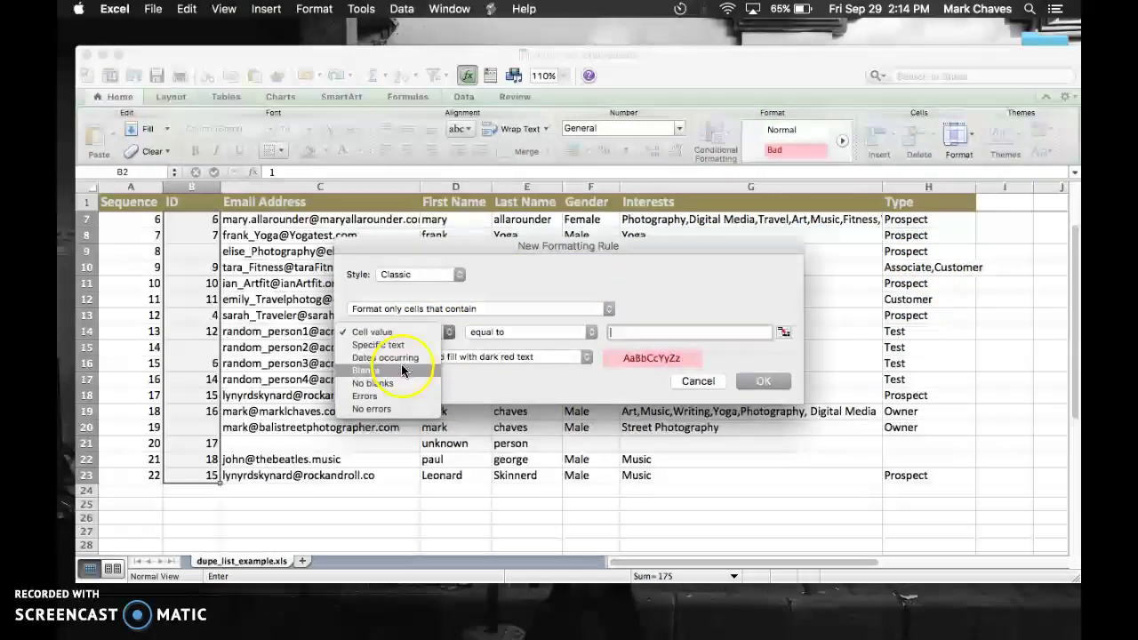
click(400, 370)
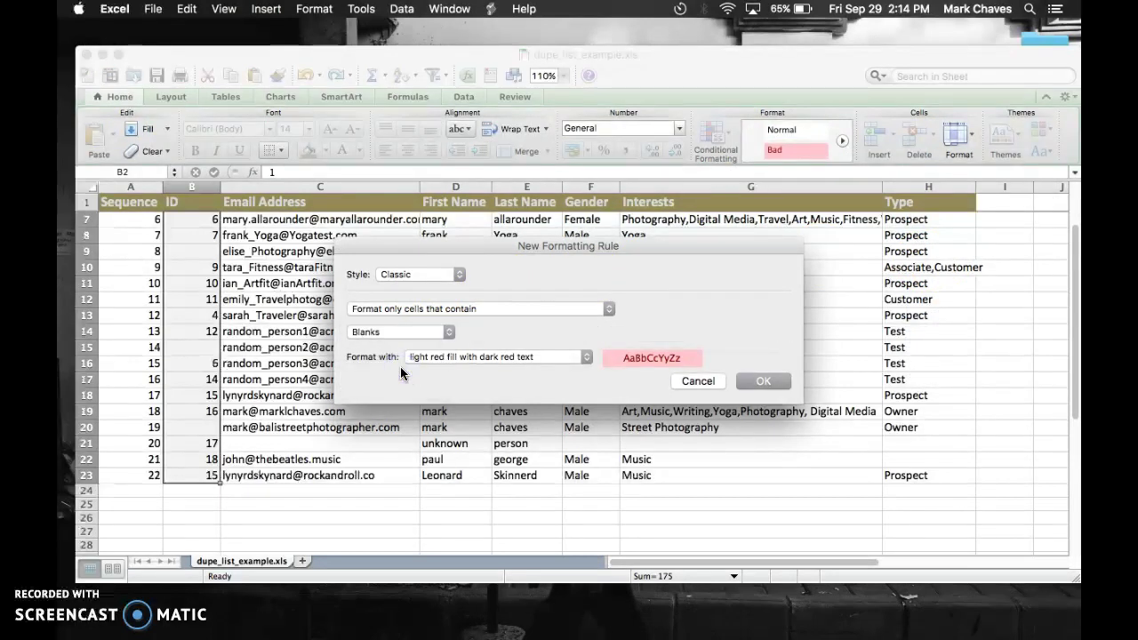
click(762, 382)
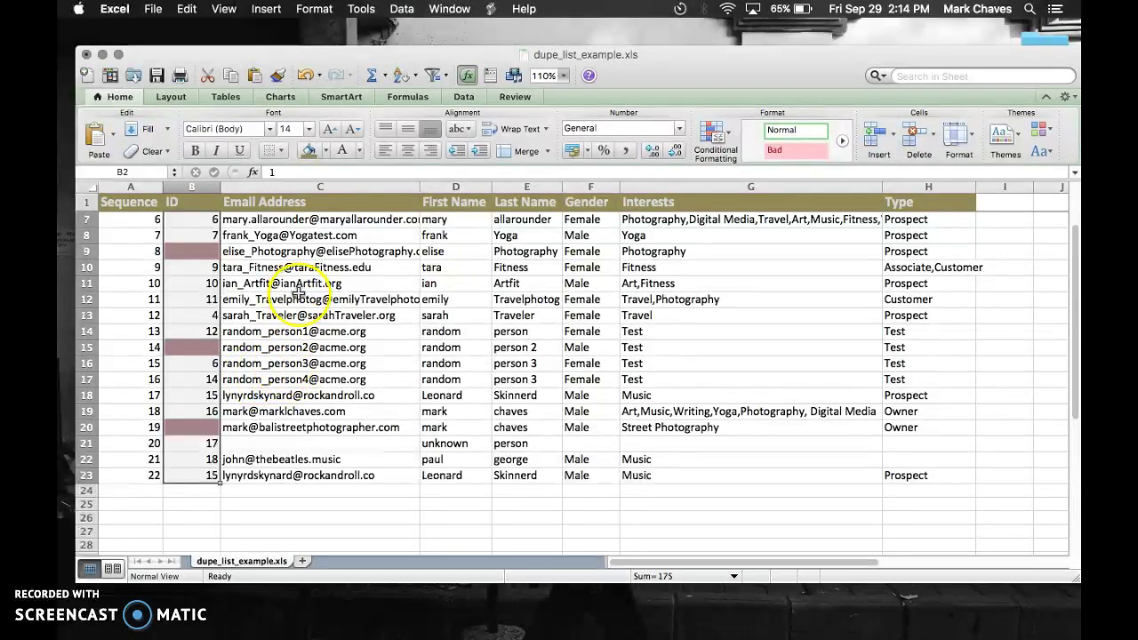
Step: Check the highlighted ID cells, then sort the whole list by the ID column from smallest to largest
scroll(299, 294, up, 3)
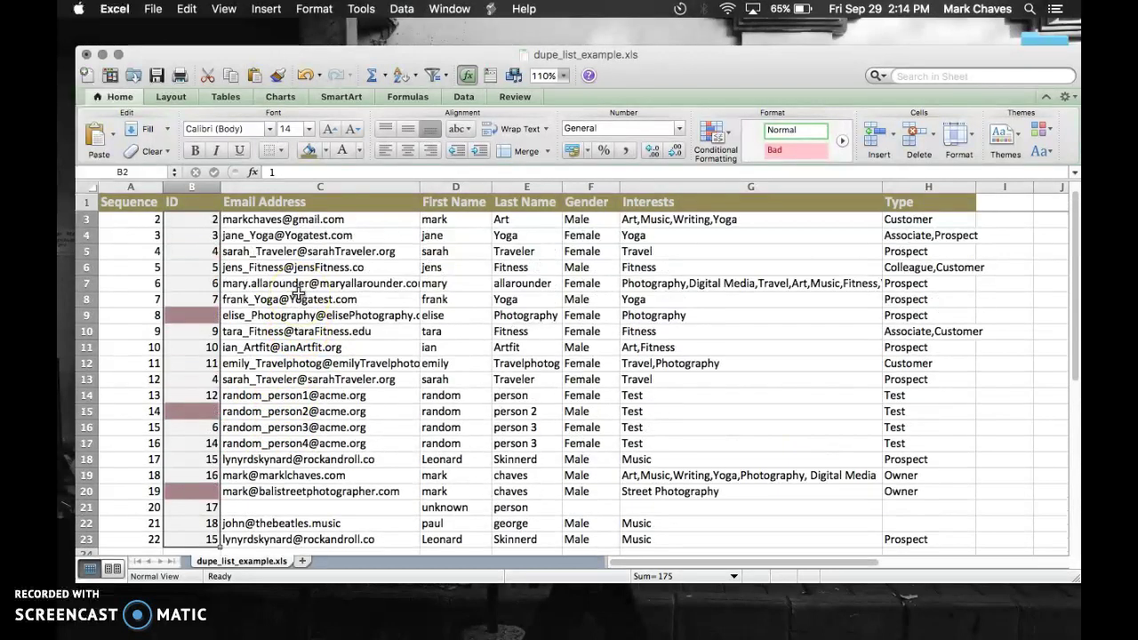
click(188, 316)
scroll(188, 315, down, 2)
scroll(188, 315, up, 3)
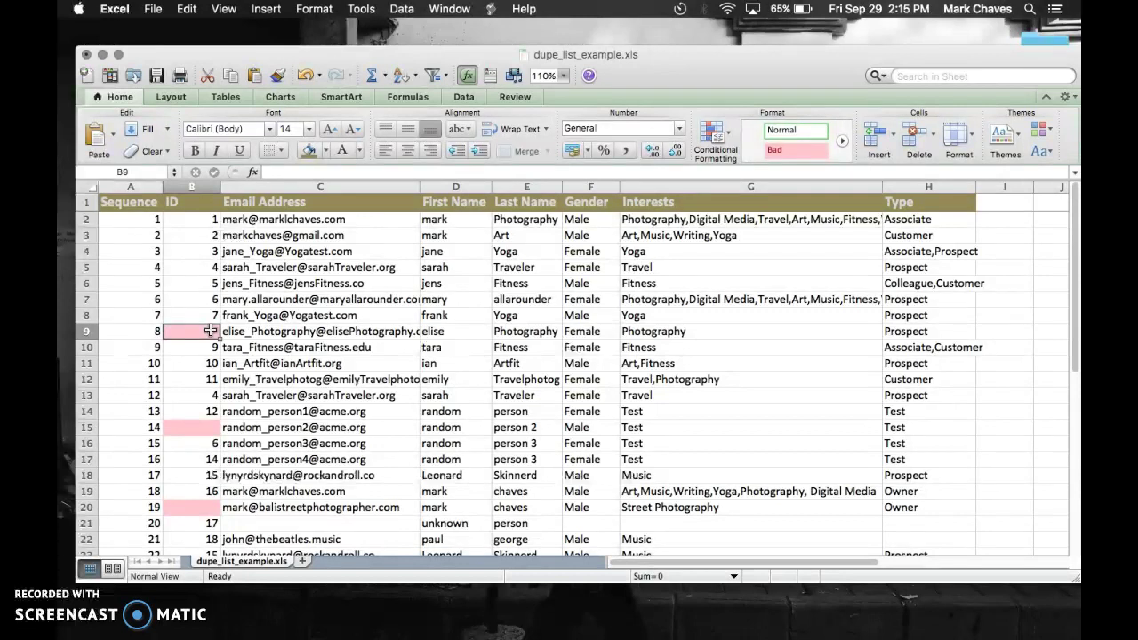
click(402, 9)
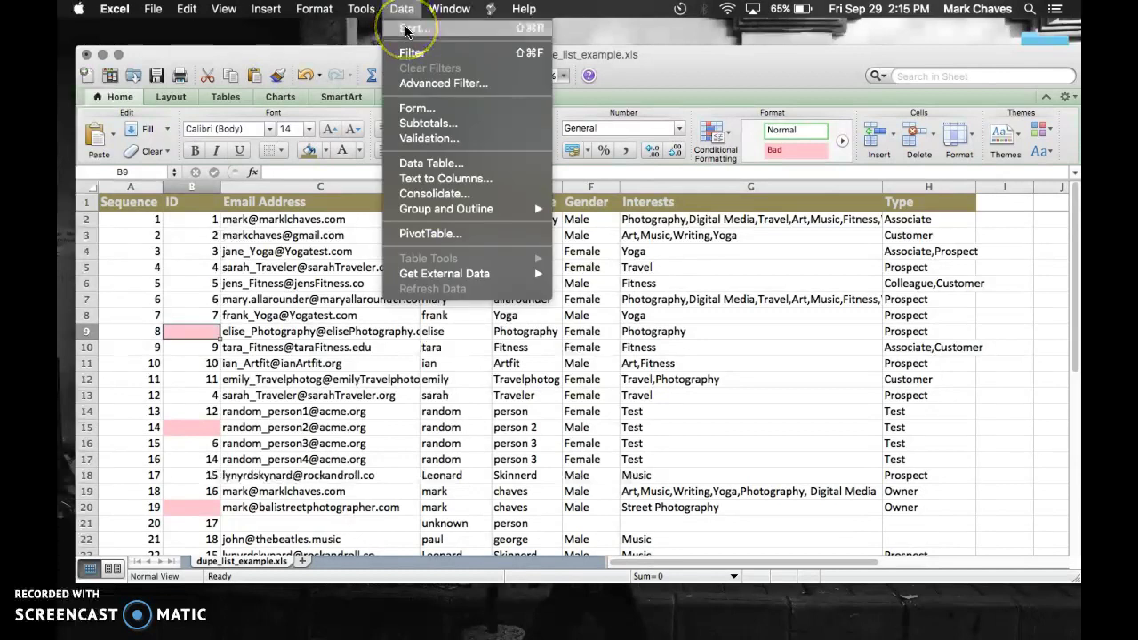
click(406, 29)
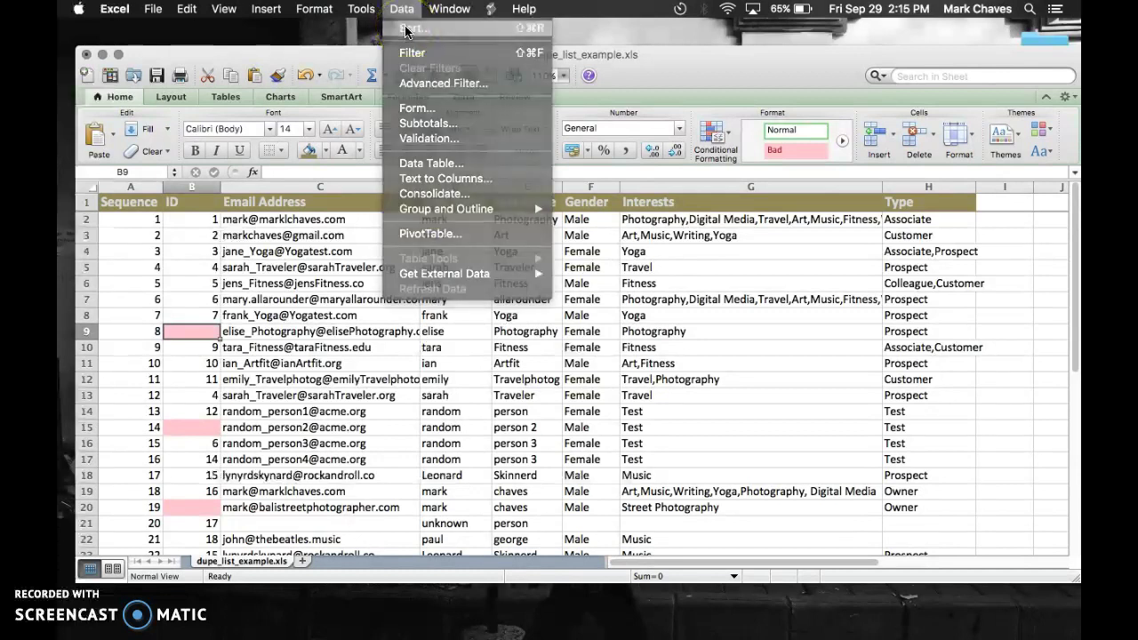
click(438, 92)
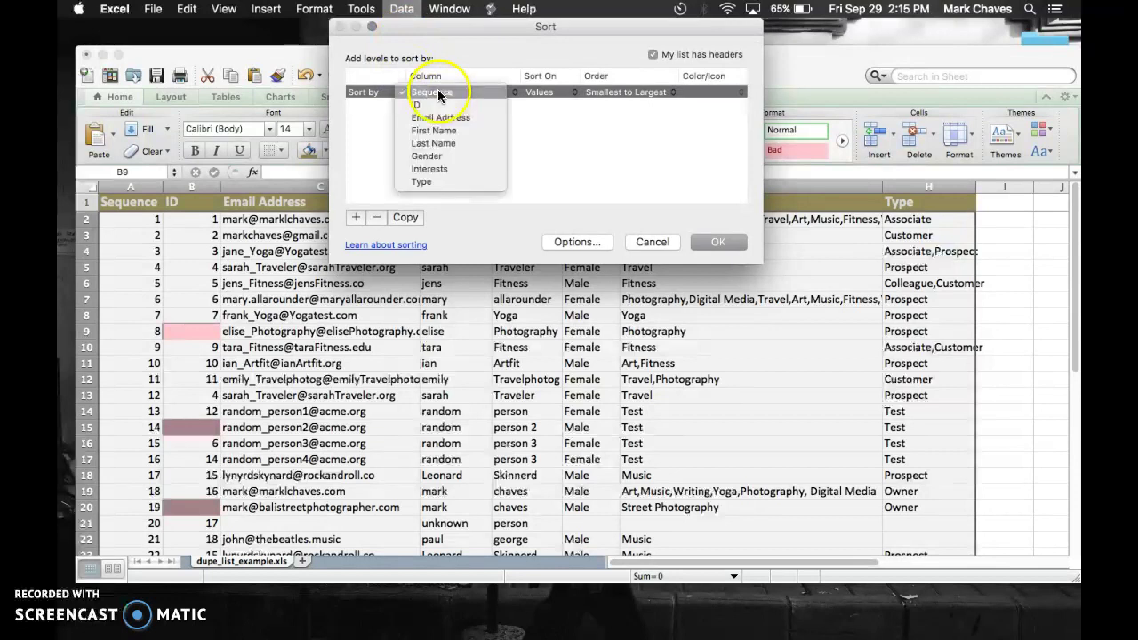
click(439, 103)
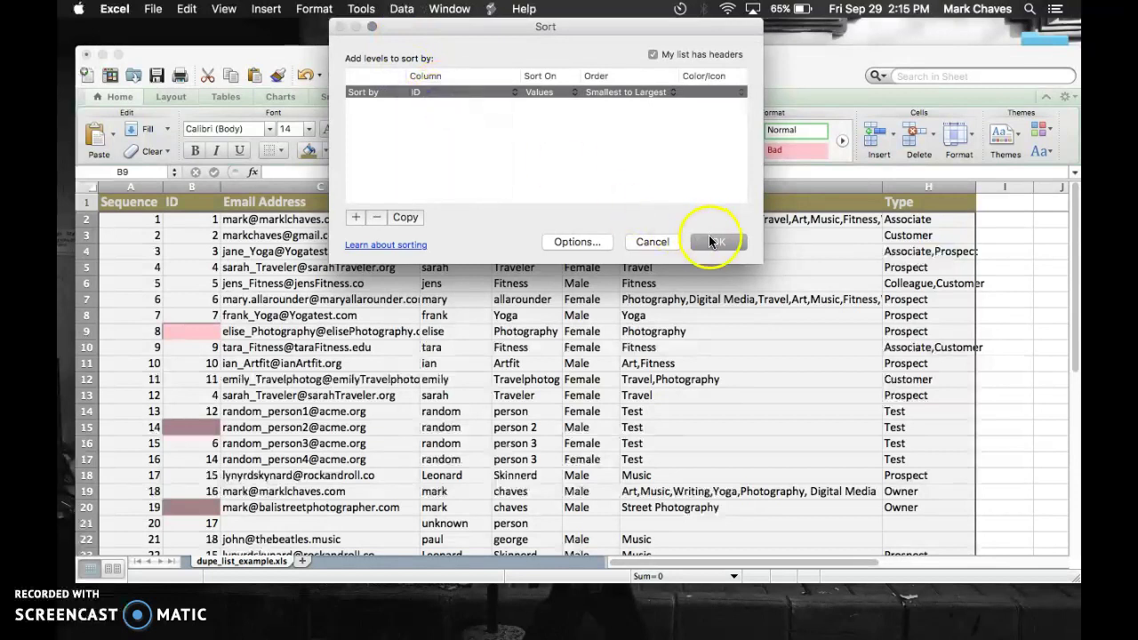
click(717, 242)
Step: Examine the ID-sorted list and see where the rows with blank IDs are grouped
scroll(430, 341, down, 2)
scroll(431, 340, down, 1)
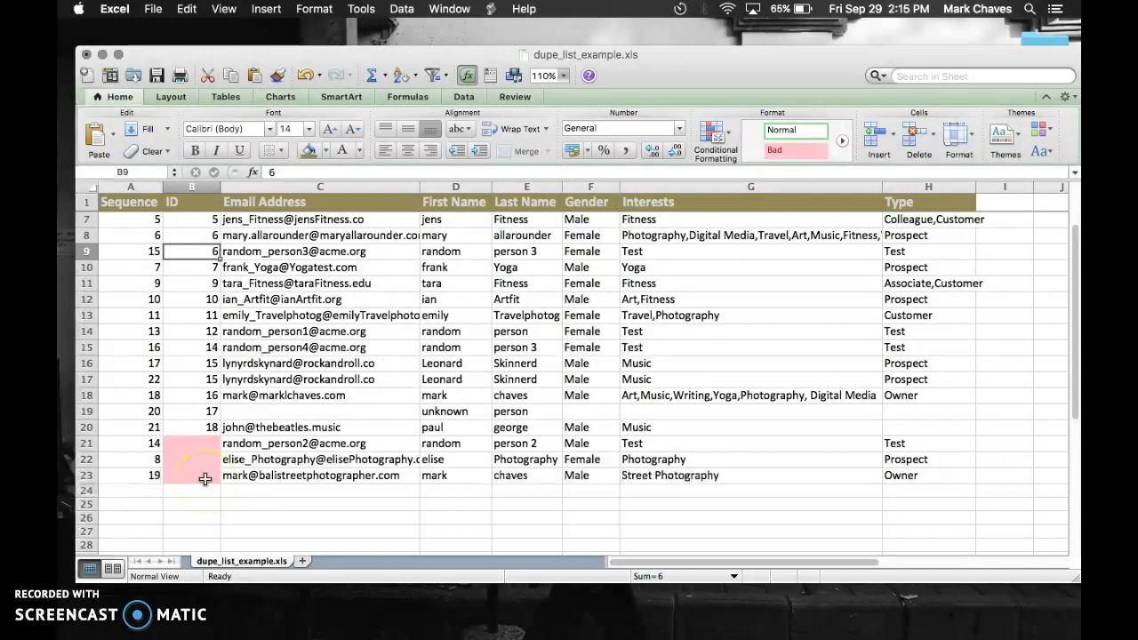
click(26, 623)
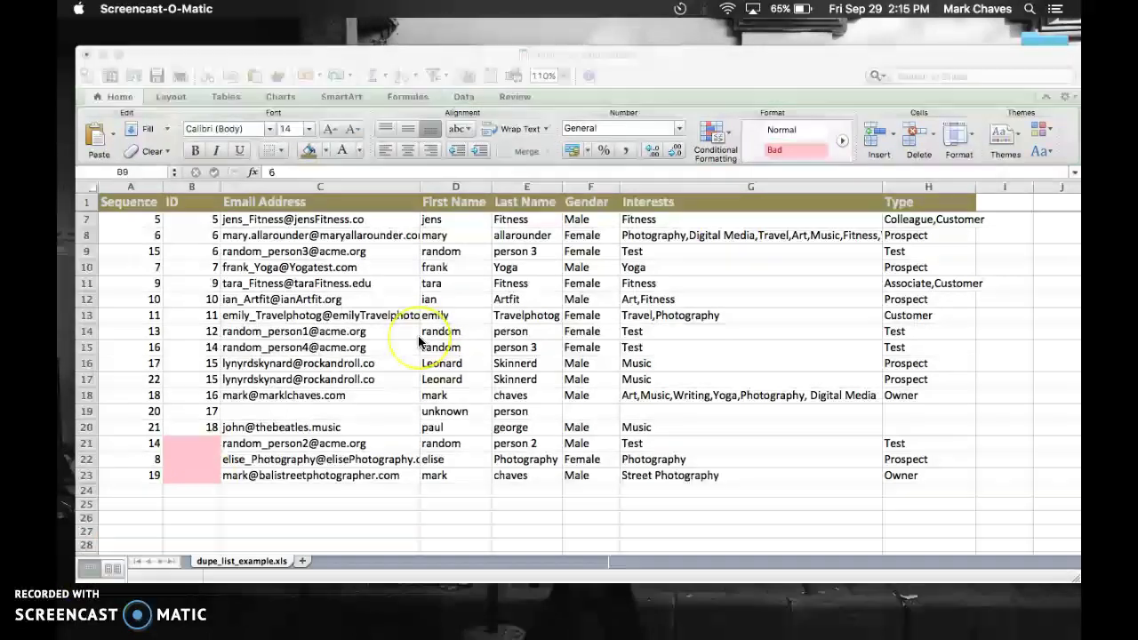
scroll(419, 342, up, 3)
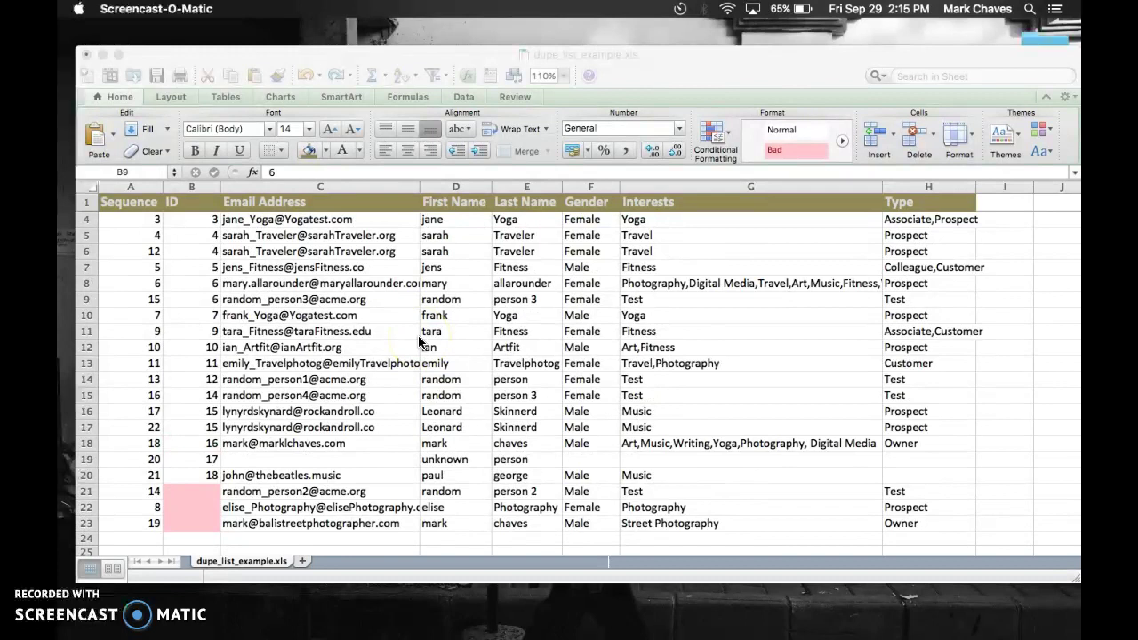
scroll(419, 343, up, 2)
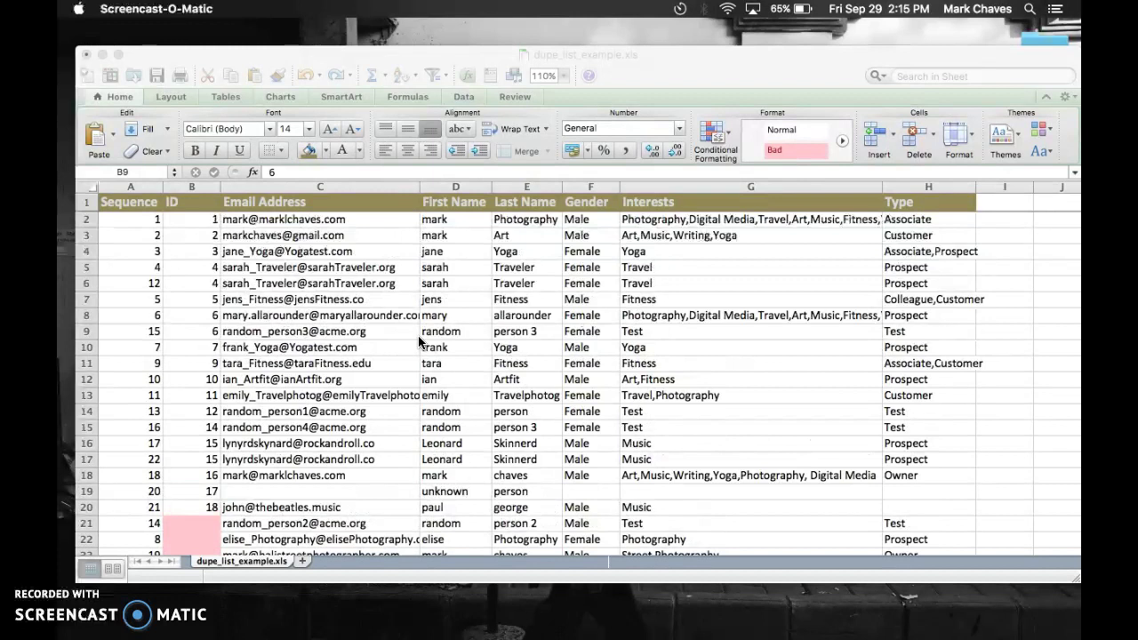
scroll(419, 343, down, 1)
scroll(419, 343, up, 1)
scroll(419, 343, down, 2)
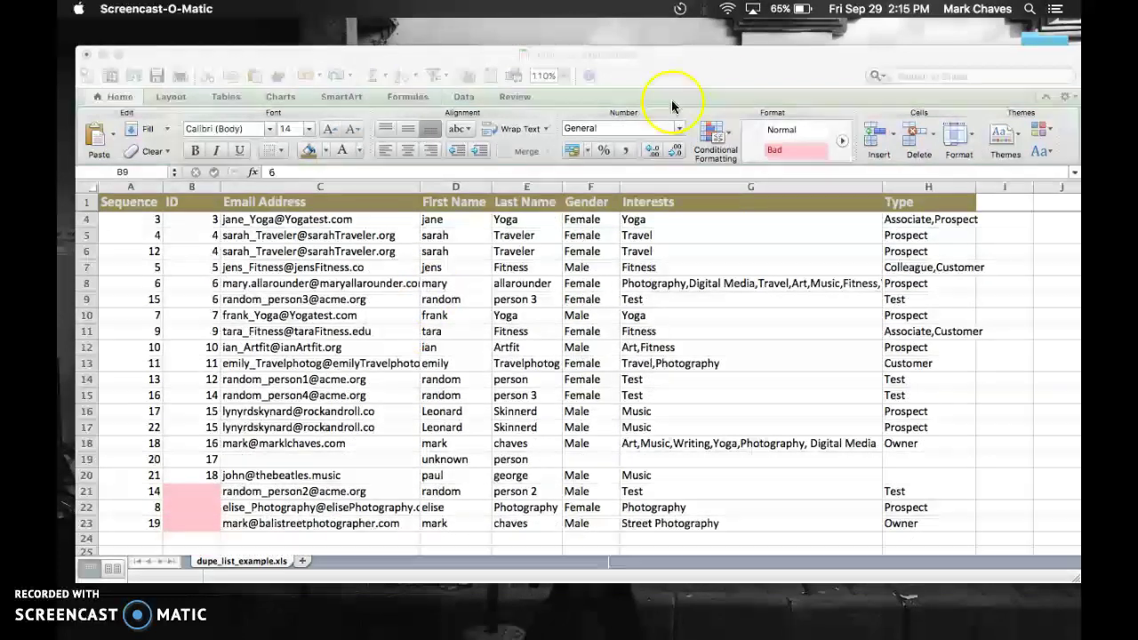
Step: Clear the conditional formatting rules from the entire sheet to remove the blank-cell highlighting
click(711, 133)
click(711, 133)
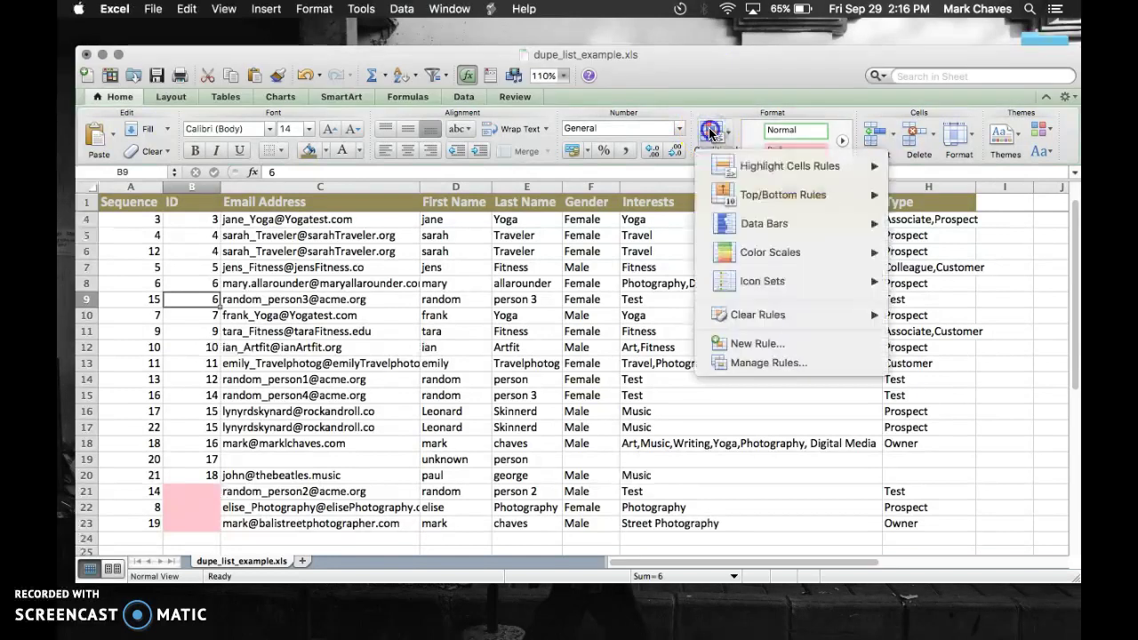
mouse_move(724, 236)
mouse_move(711, 316)
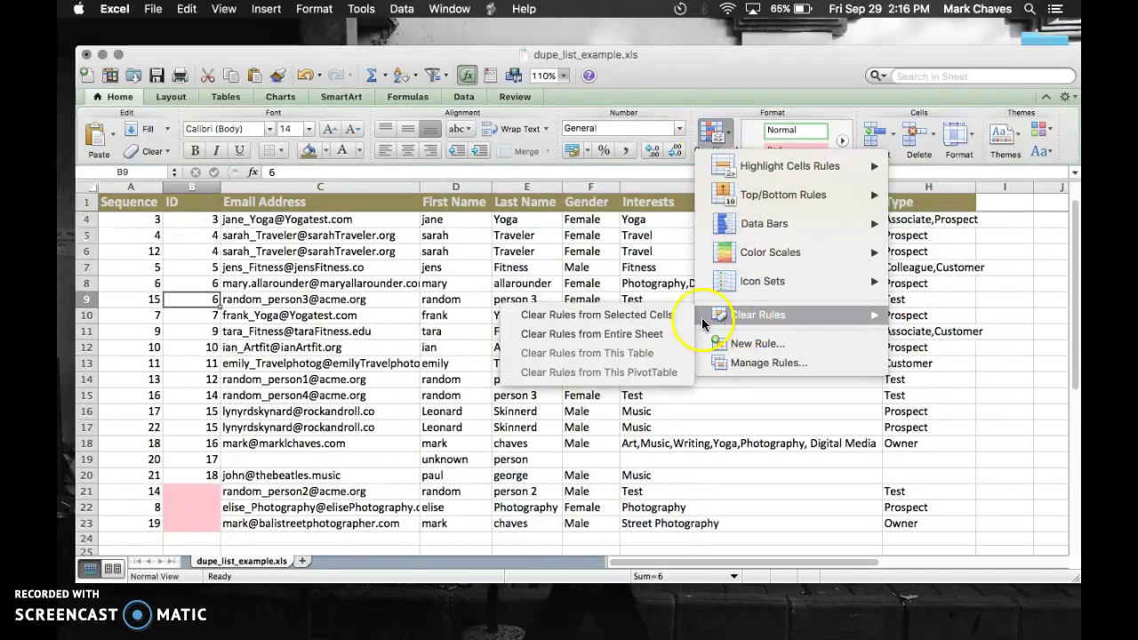
click(655, 338)
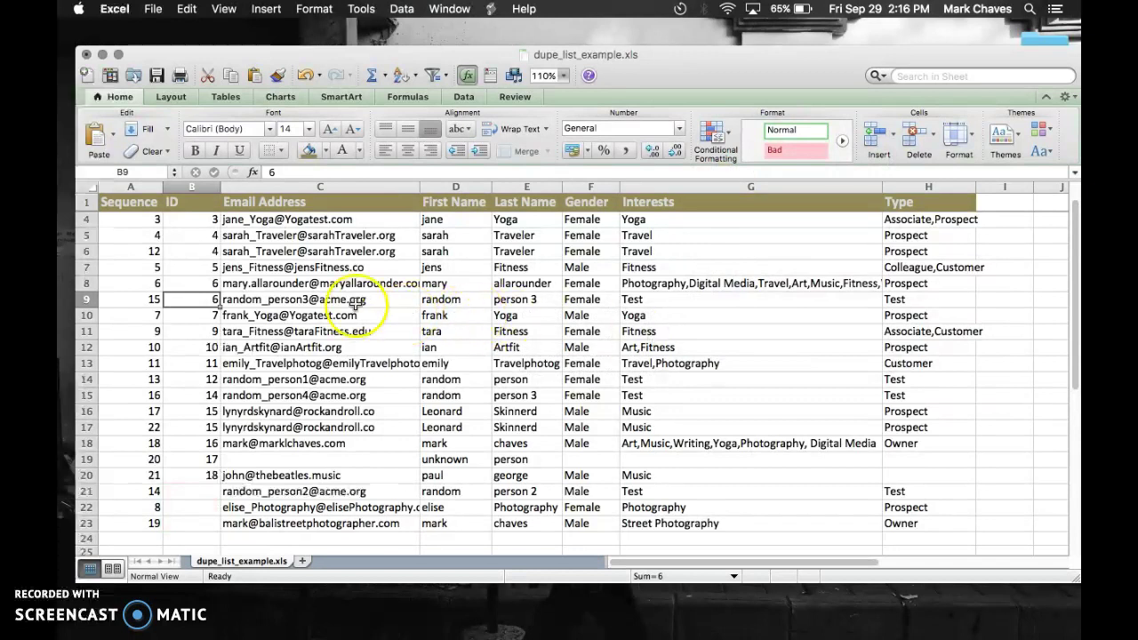
Step: Sort the whole list by the Email Address column and compare the addresses in cells C9 and C10
scroll(360, 311, up, 2)
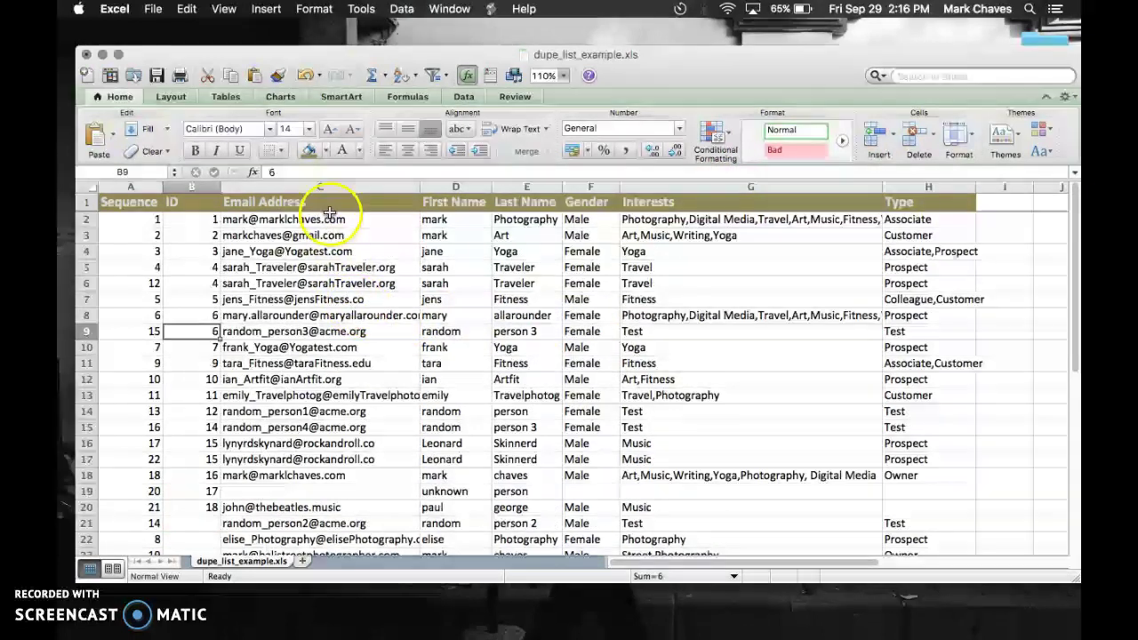
click(396, 9)
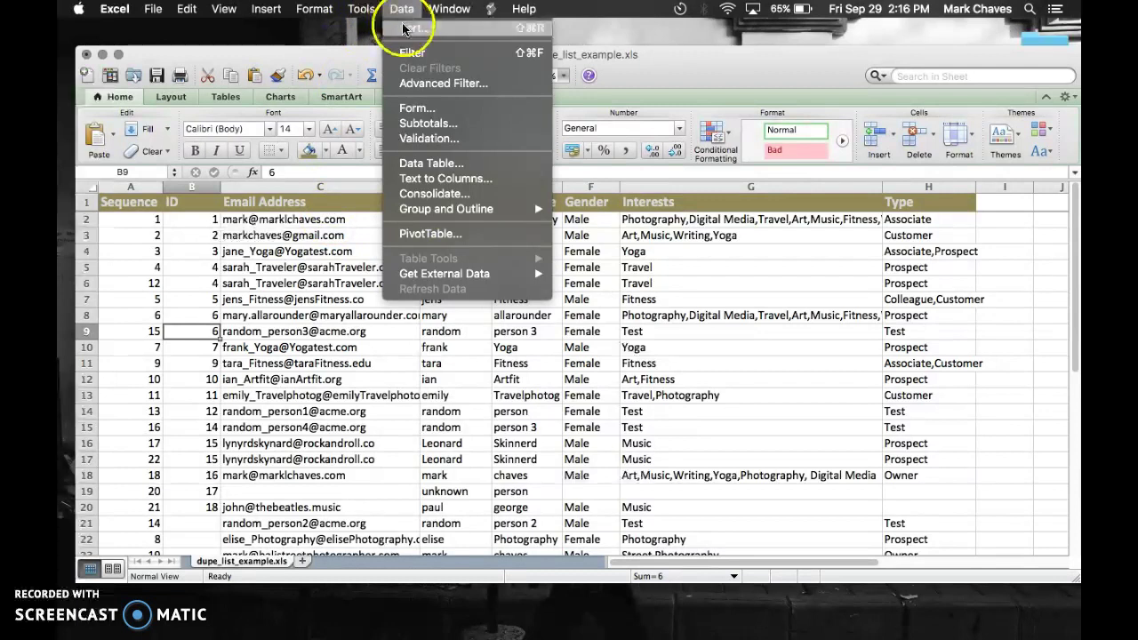
click(406, 28)
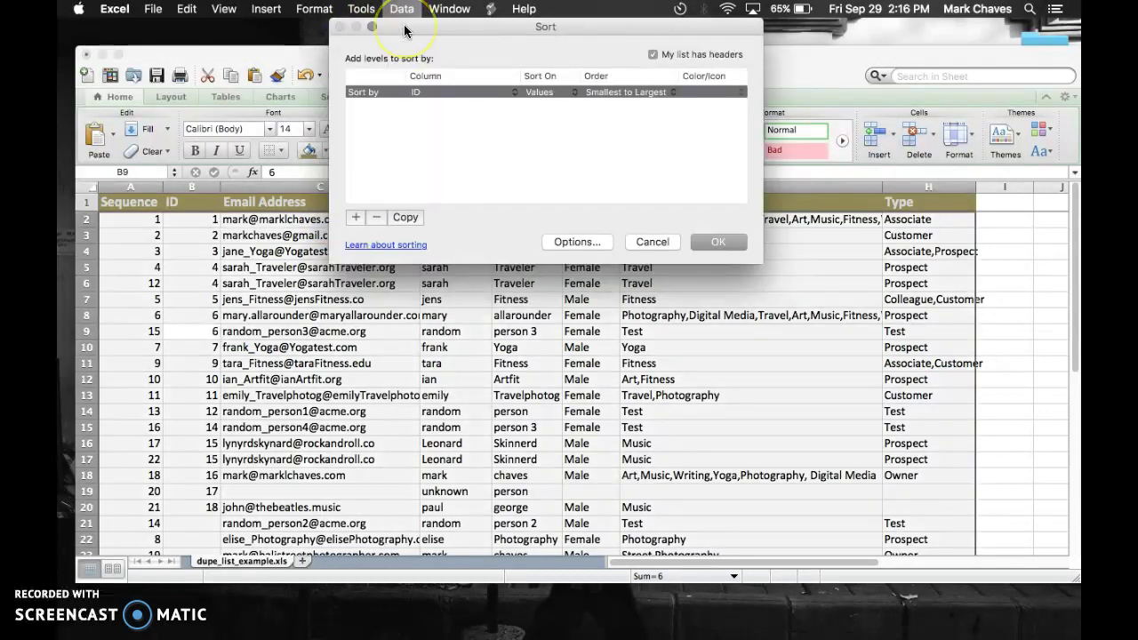
click(429, 93)
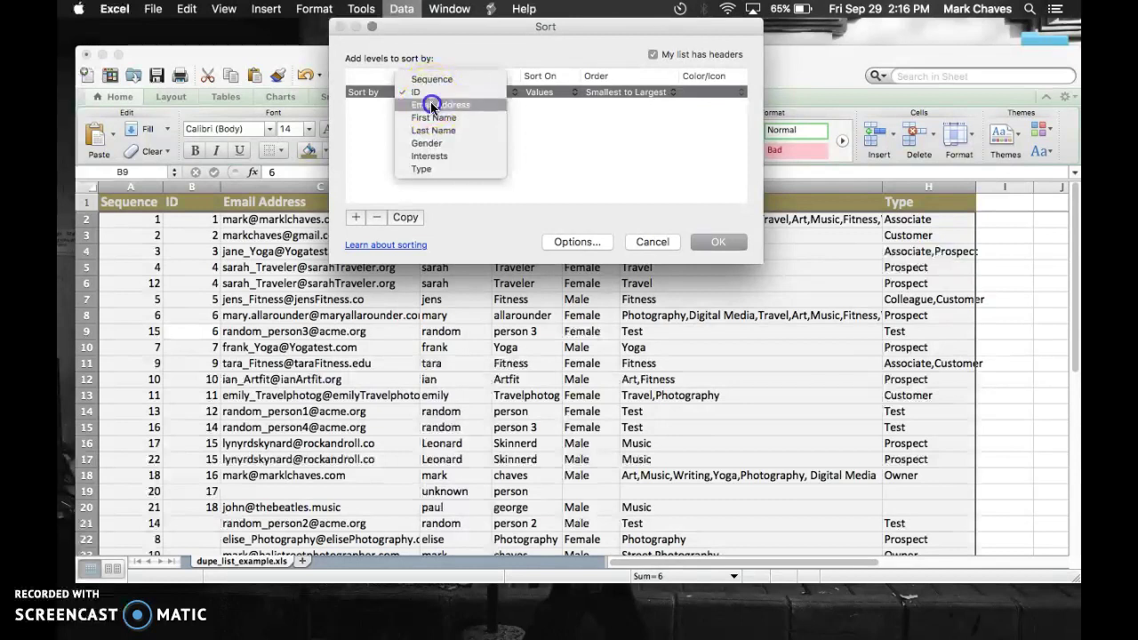
click(437, 105)
click(716, 245)
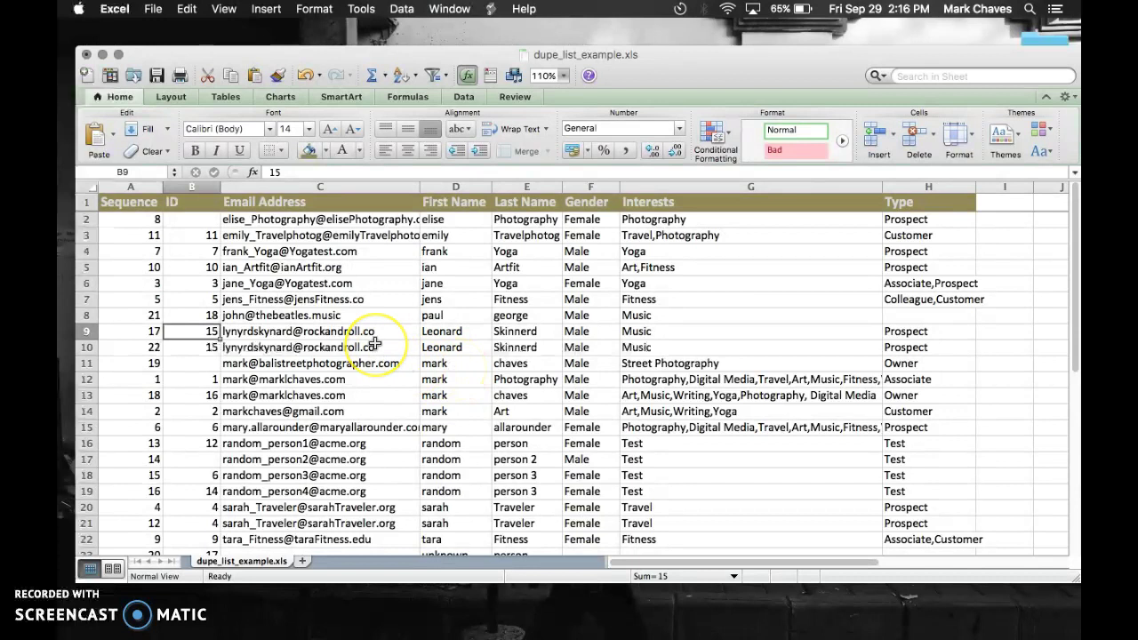
scroll(374, 347, down, 3)
scroll(375, 343, up, 3)
scroll(375, 343, down, 3)
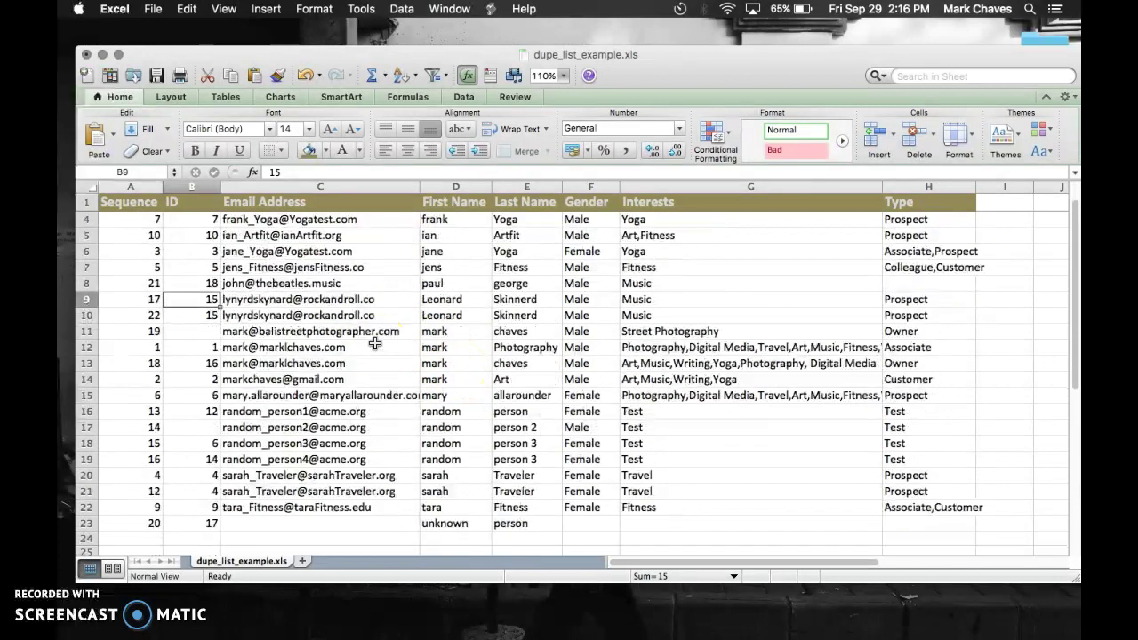
scroll(376, 343, up, 3)
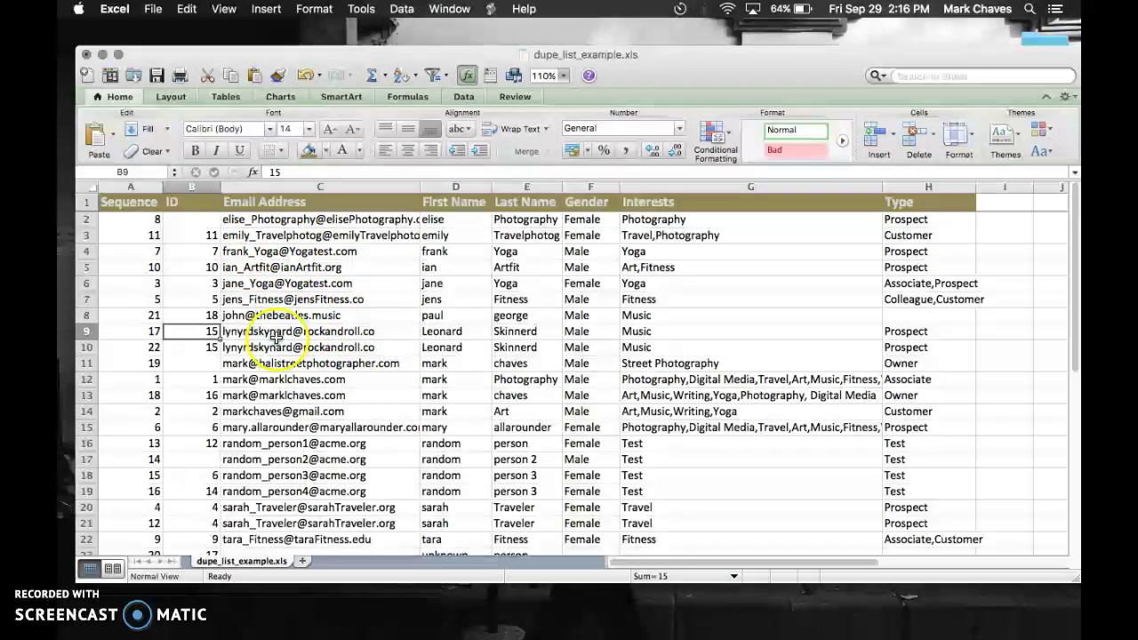
click(272, 348)
click(275, 336)
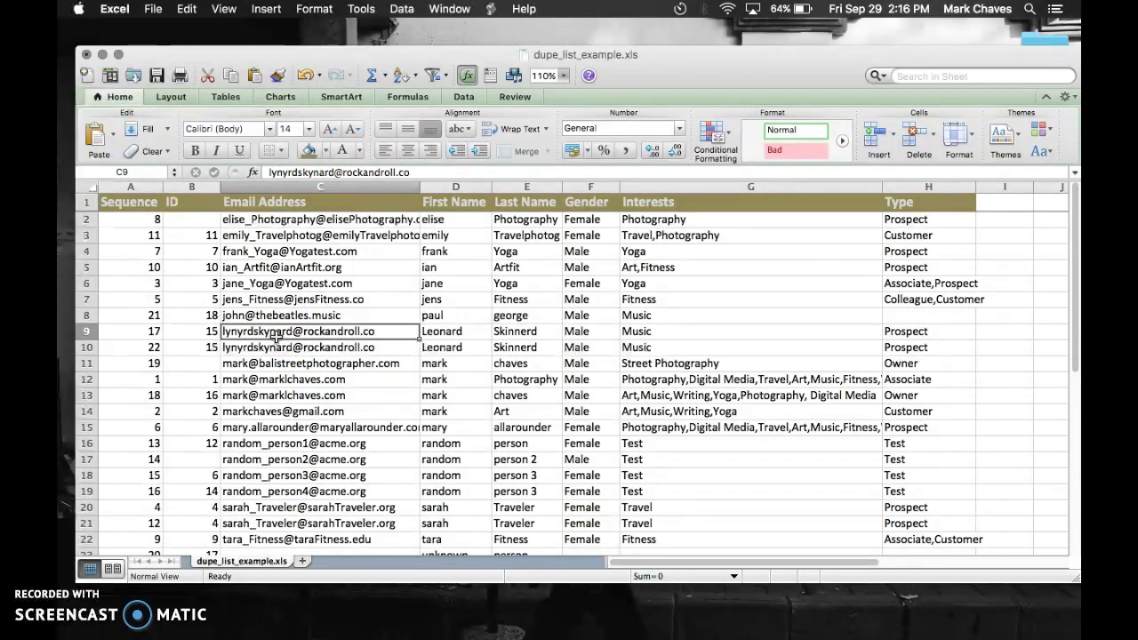
click(712, 132)
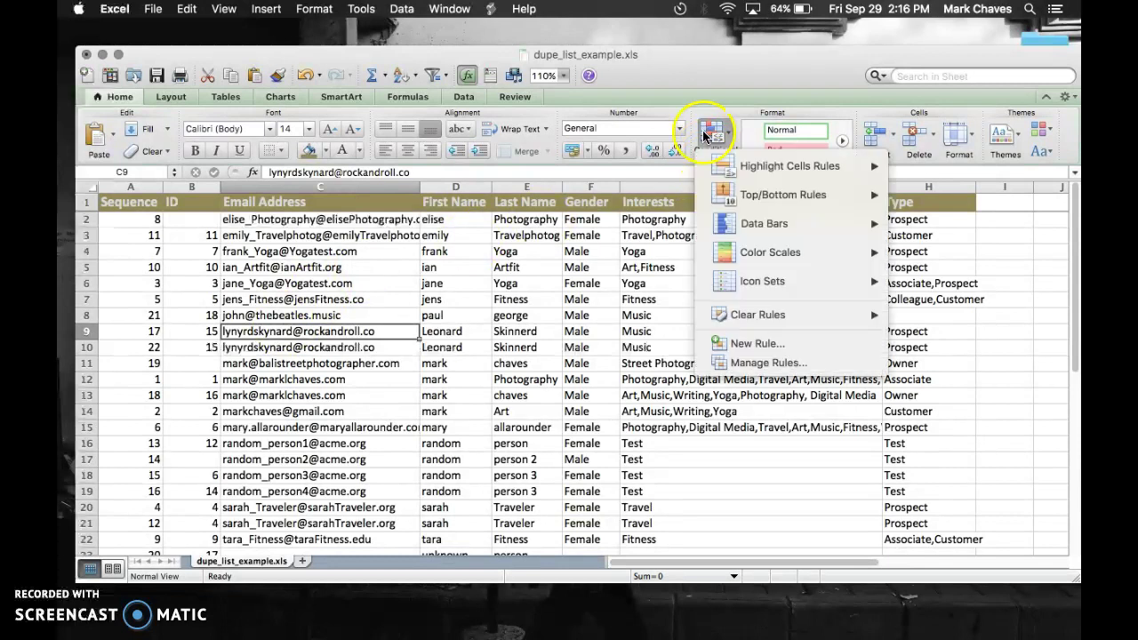
mouse_move(731, 168)
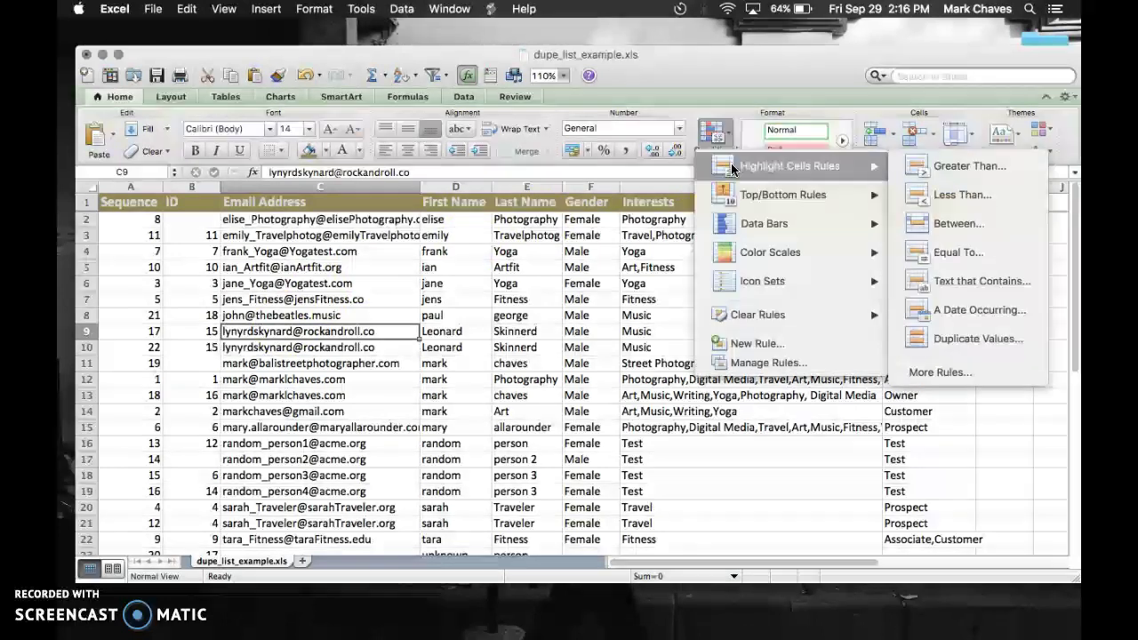
click(275, 233)
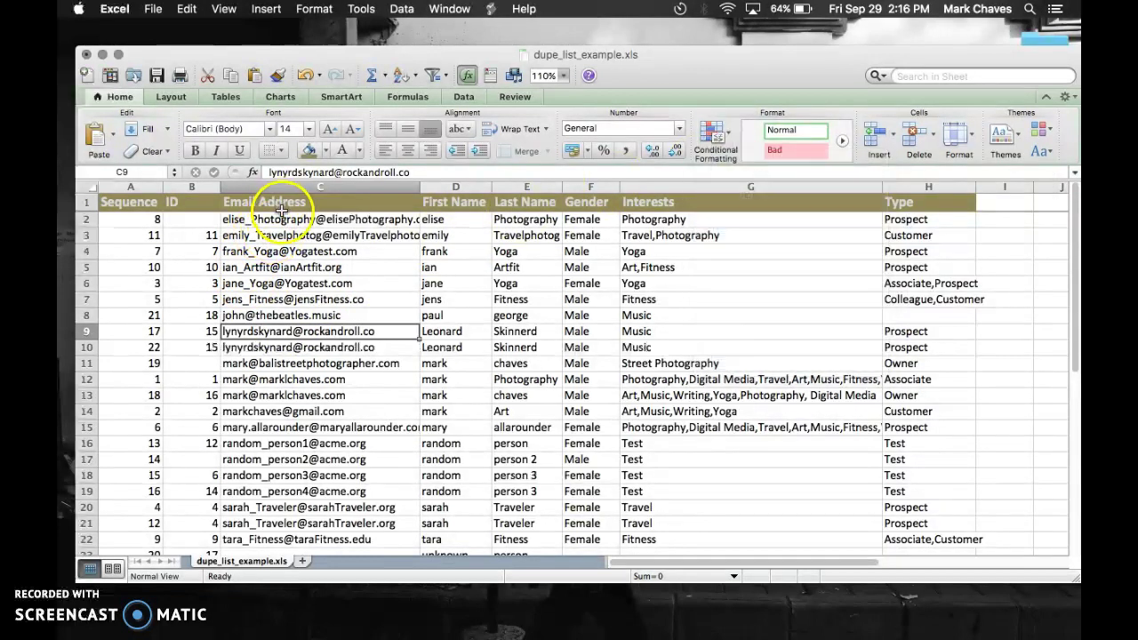
Step: Highlight duplicate values in the Email Address cells C2 through C23 with light red fill and dark red text
click(283, 220)
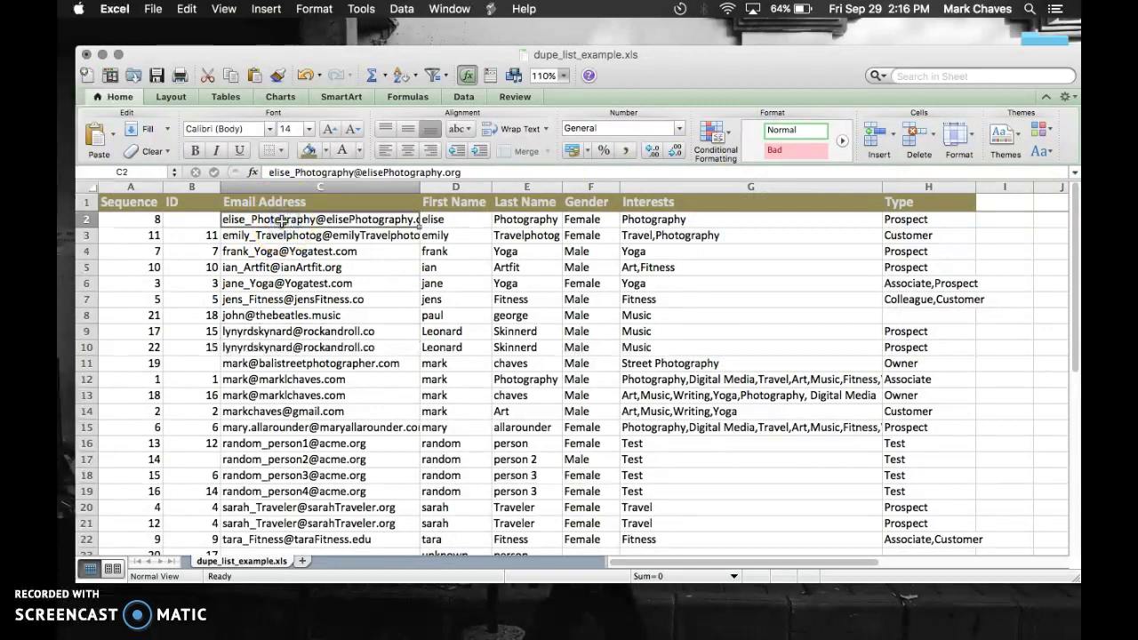
scroll(280, 267, down, 5)
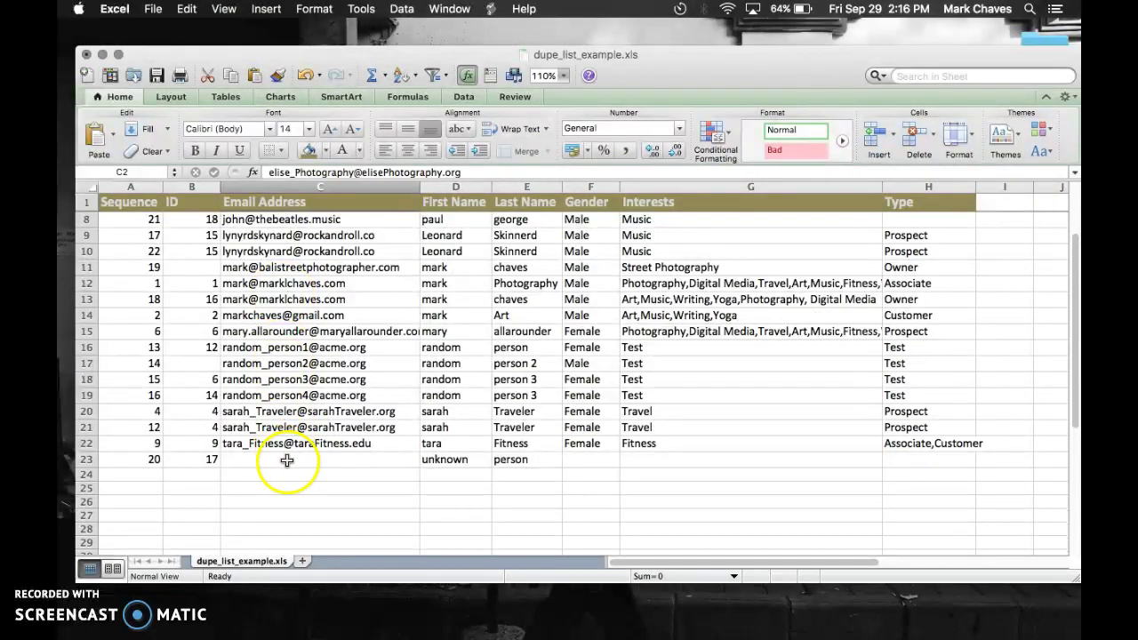
shift+click(287, 460)
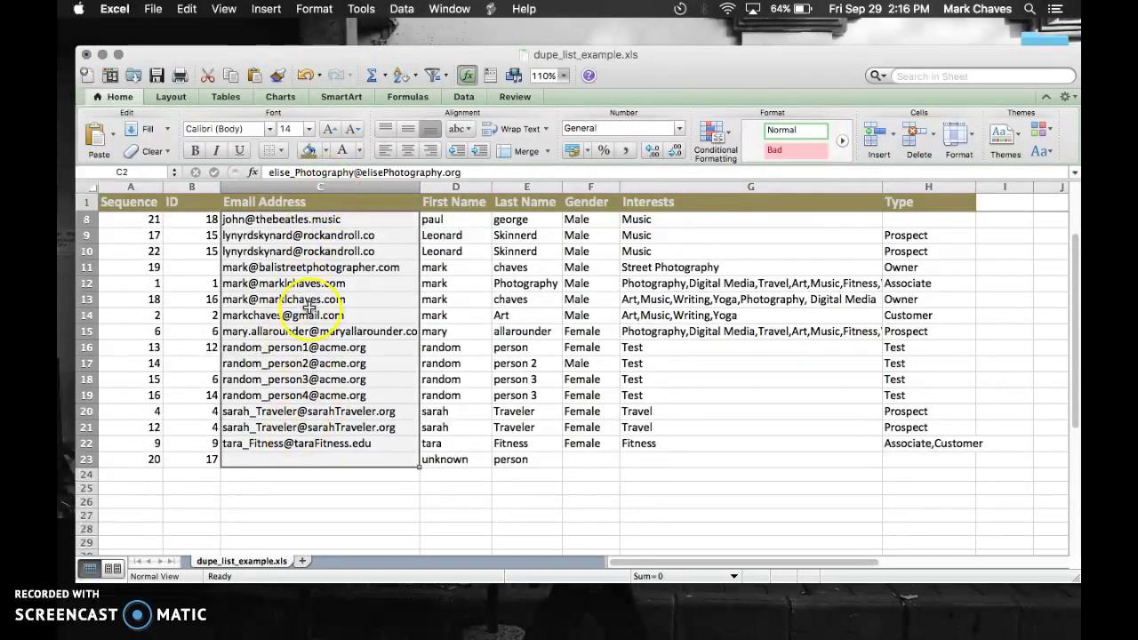
click(723, 136)
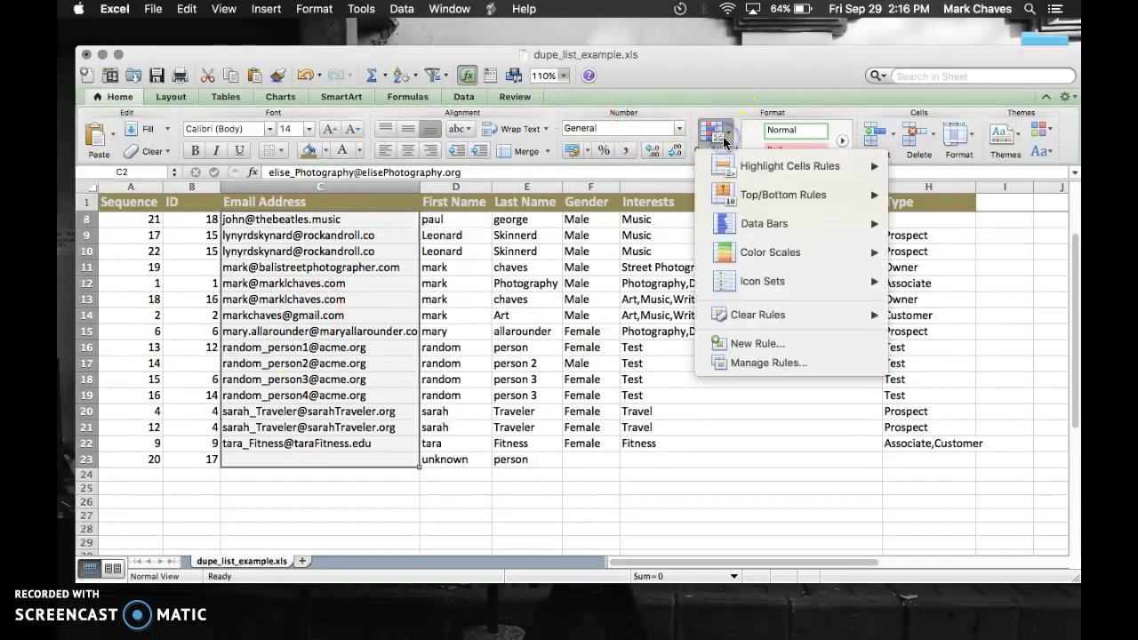
mouse_move(735, 160)
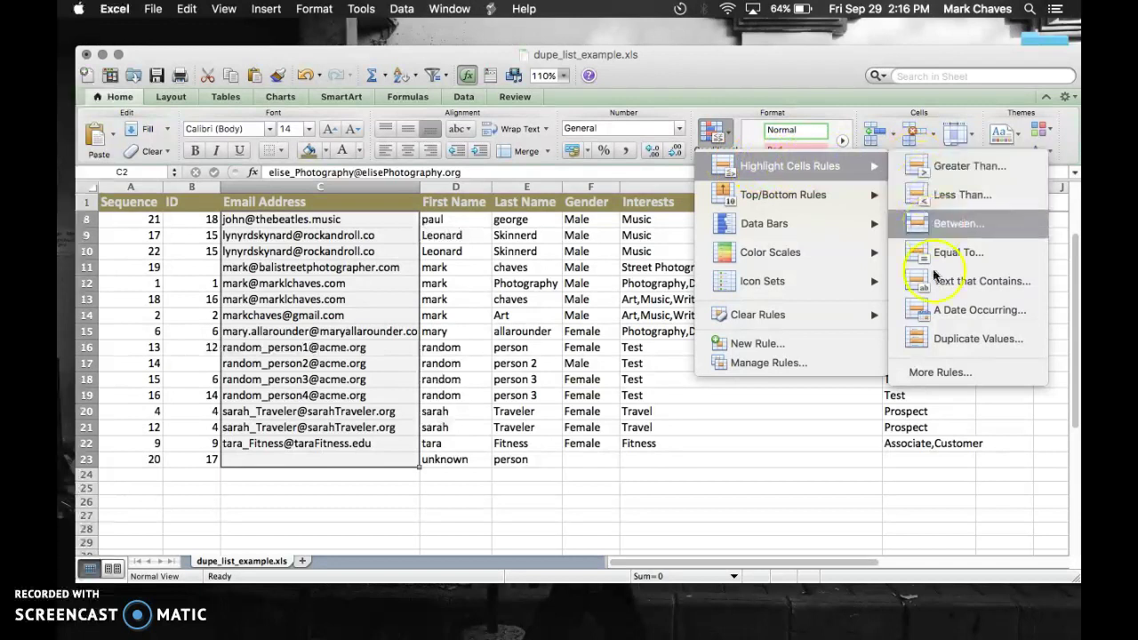
click(934, 342)
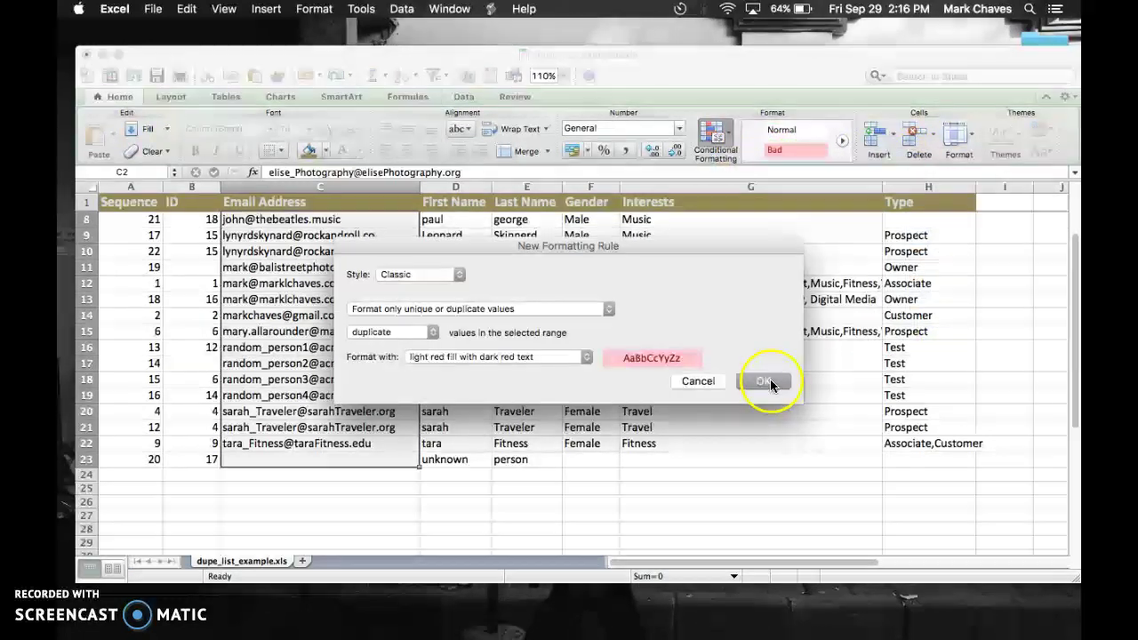
click(770, 380)
Step: Look over the highlighted email addresses and compare the full records in rows 9 and 10
scroll(459, 478, up, 1)
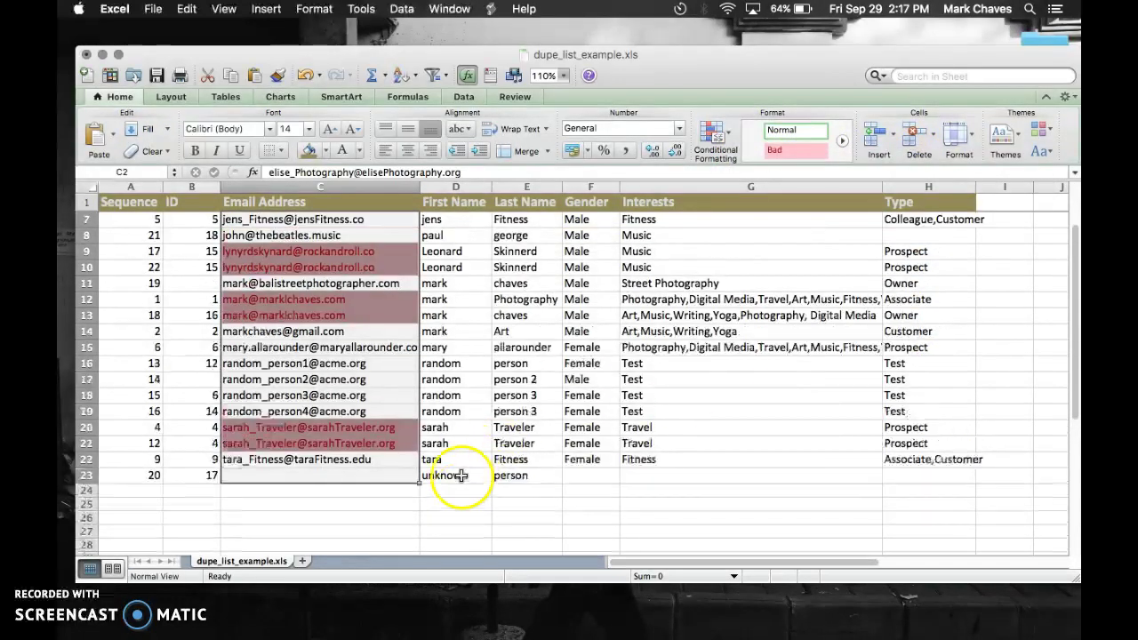
click(368, 475)
scroll(371, 476, up, 5)
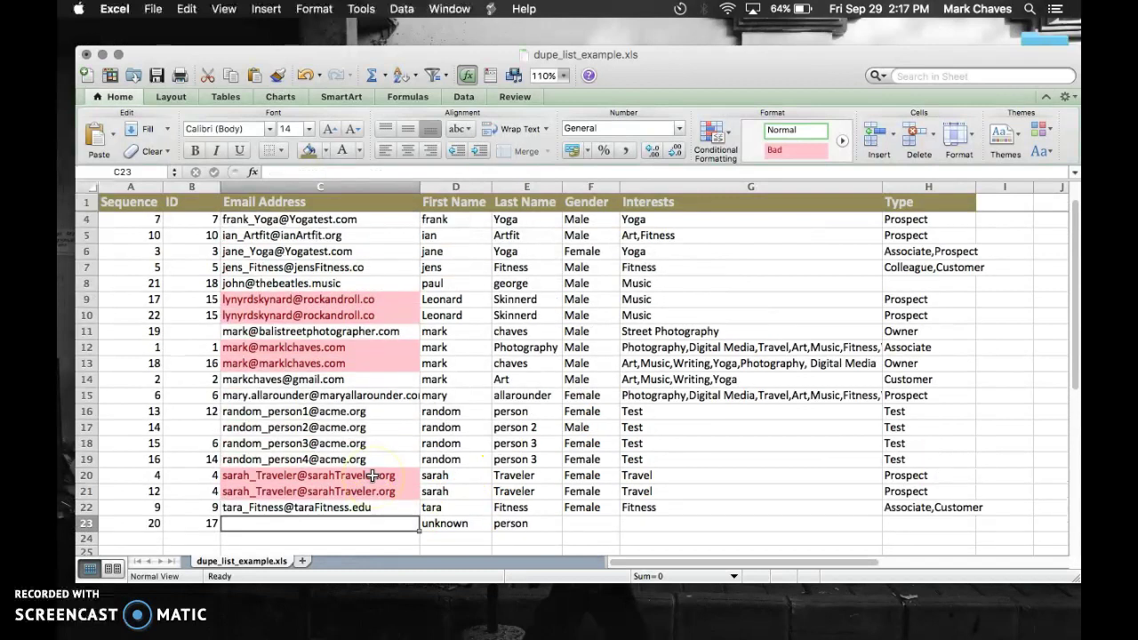
scroll(372, 476, down, 4)
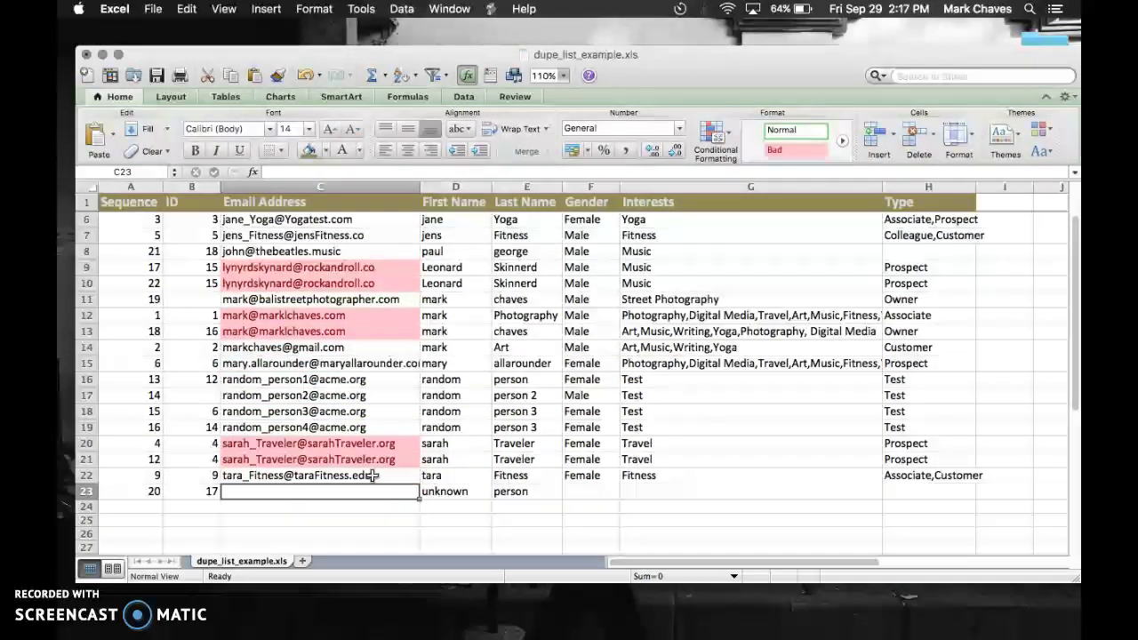
click(302, 267)
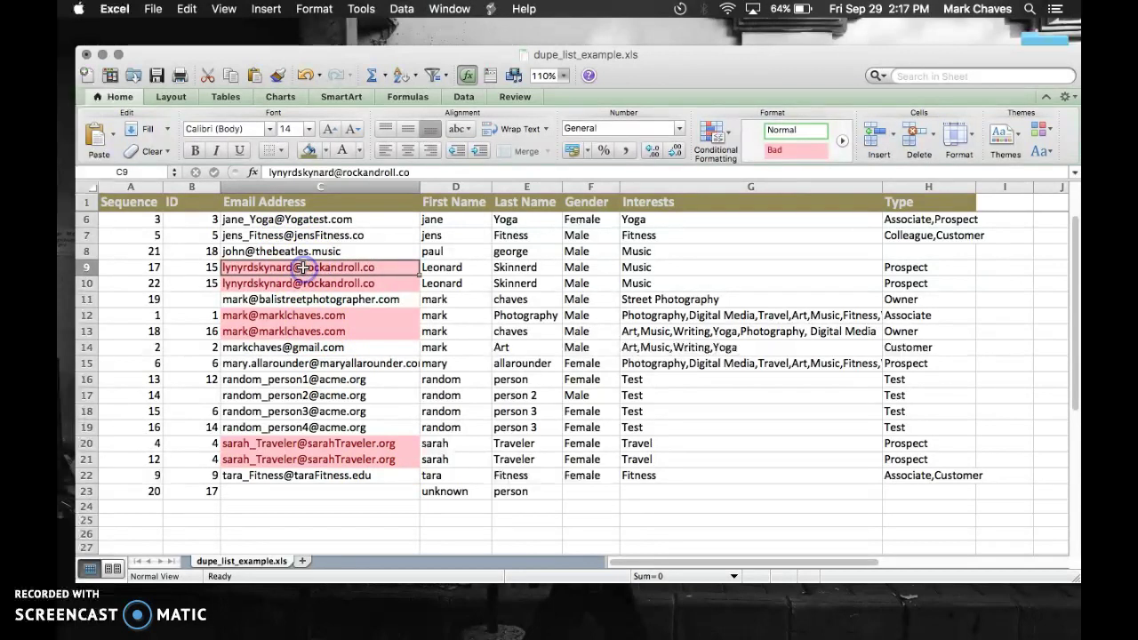
click(86, 267)
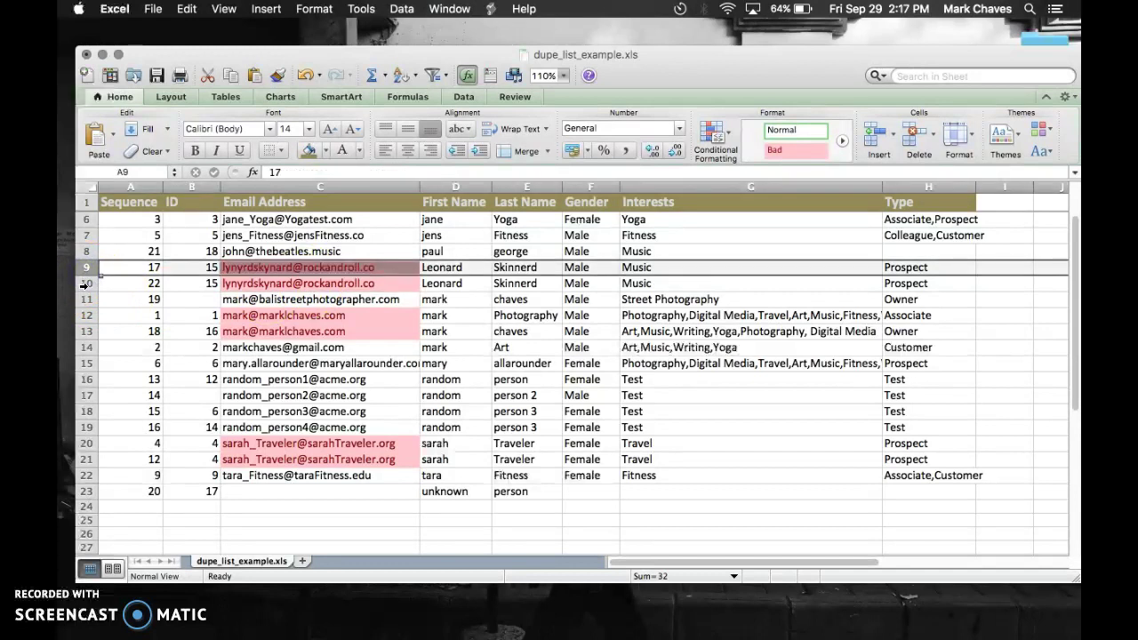
click(86, 282)
Step: Compare the last names in rows 12 and 13, which share an email address, and check the highlighted address in C20
click(86, 316)
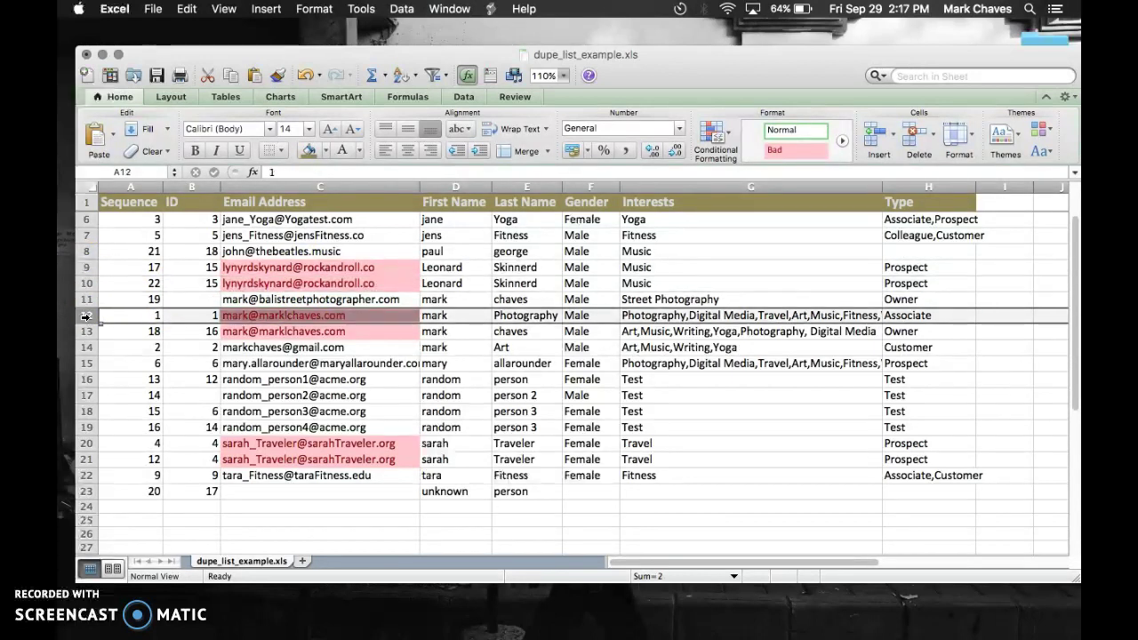
key(Down)
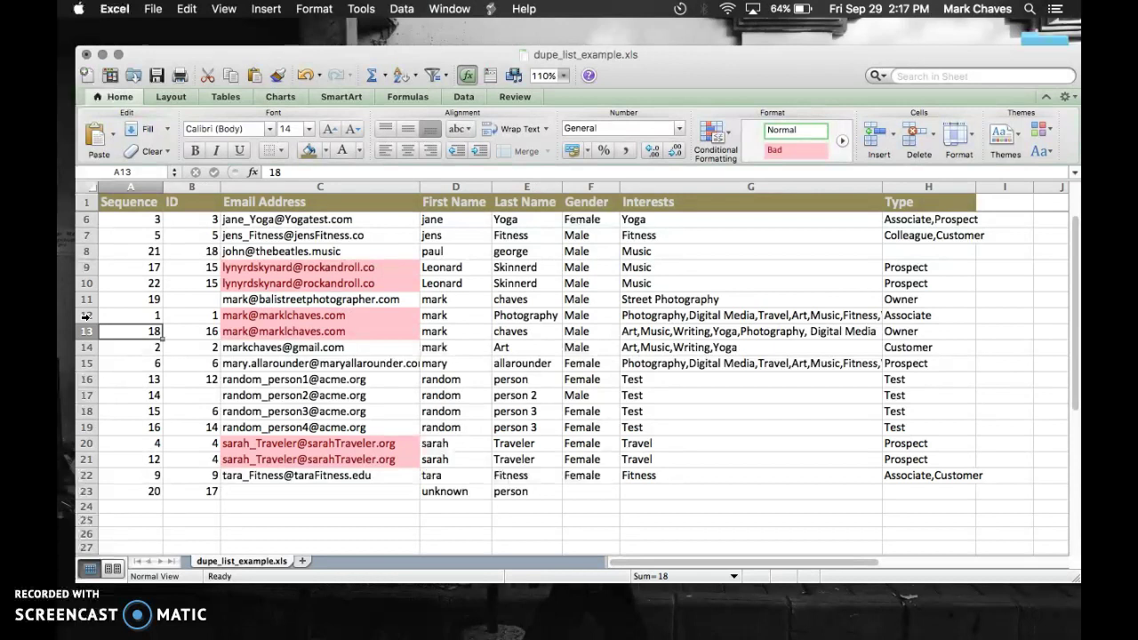
click(87, 316)
click(507, 316)
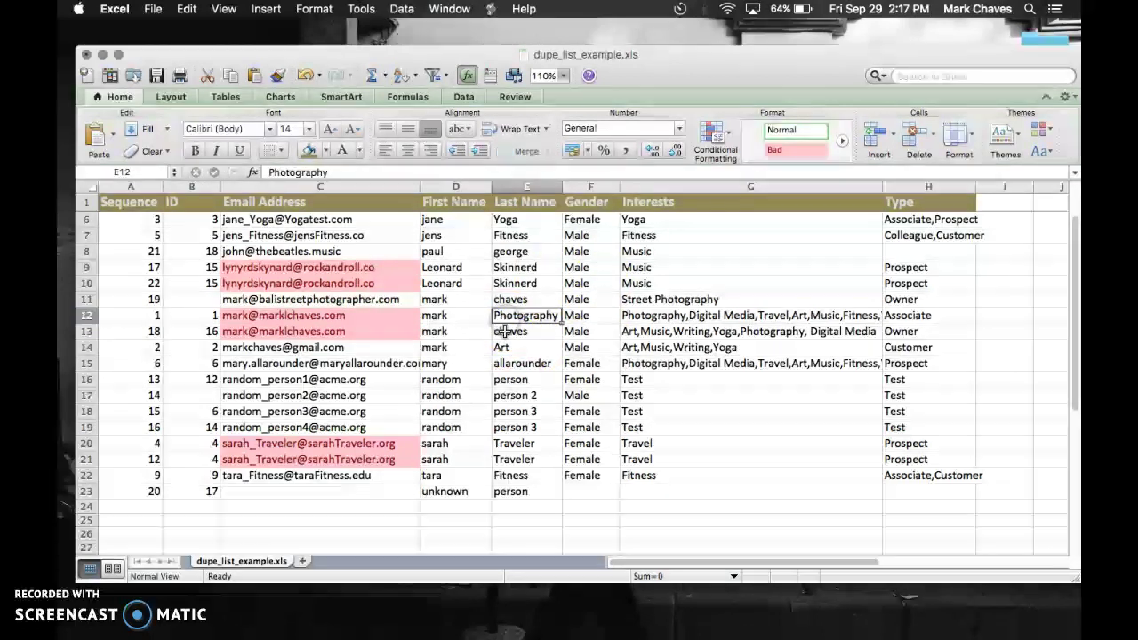
click(500, 320)
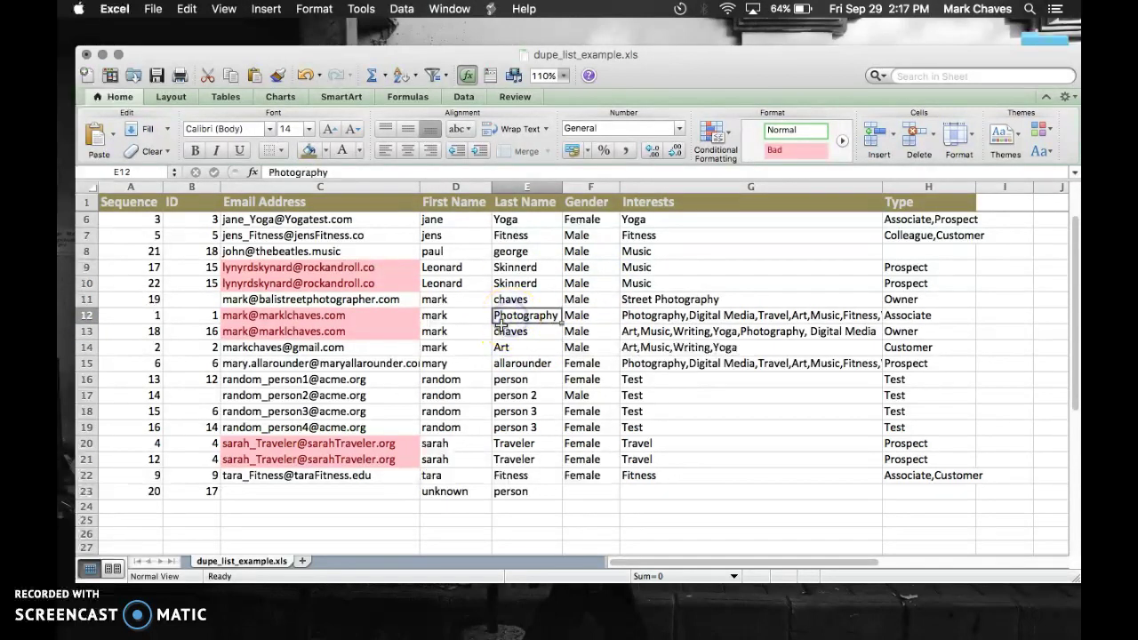
click(503, 329)
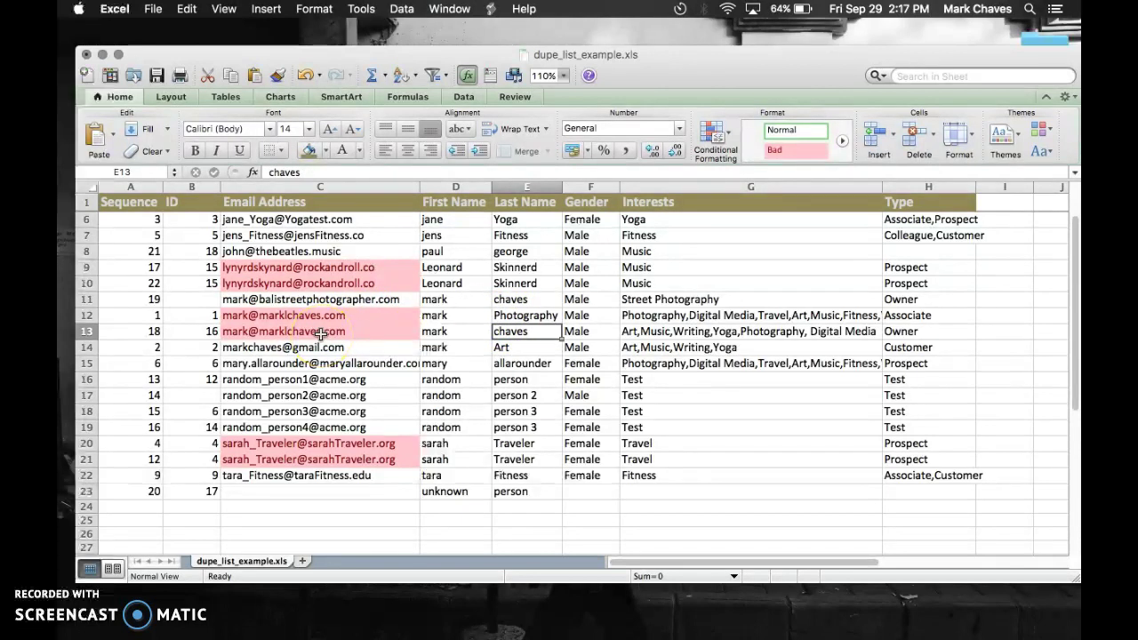
click(317, 445)
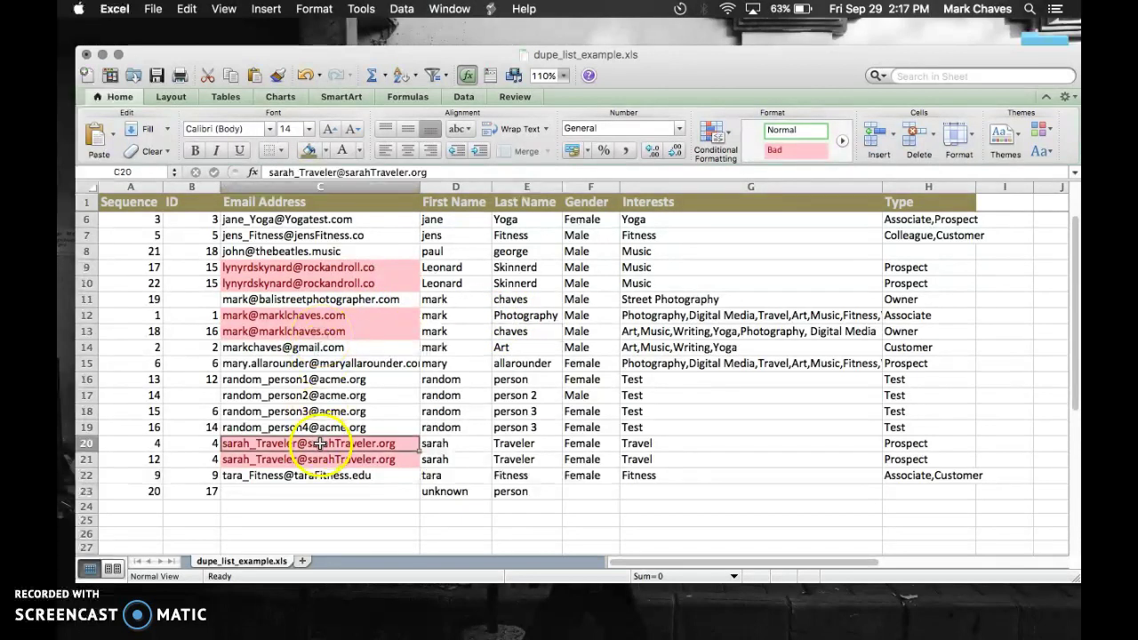